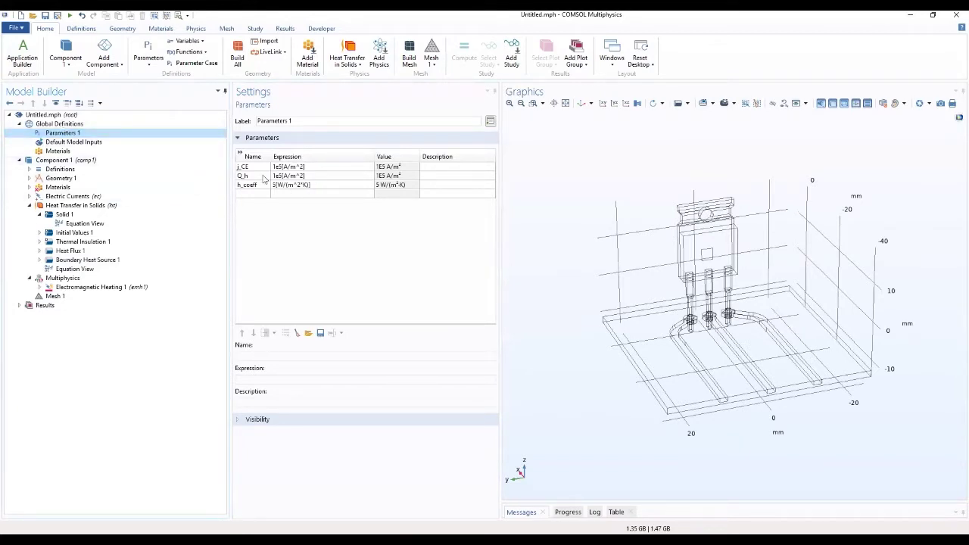
# Set the Q_h parameter to 1e5[W/m^2] and show the Boundary Heat Source 1 settings.
pyautogui.click(286, 175)
pyautogui.click(286, 176)
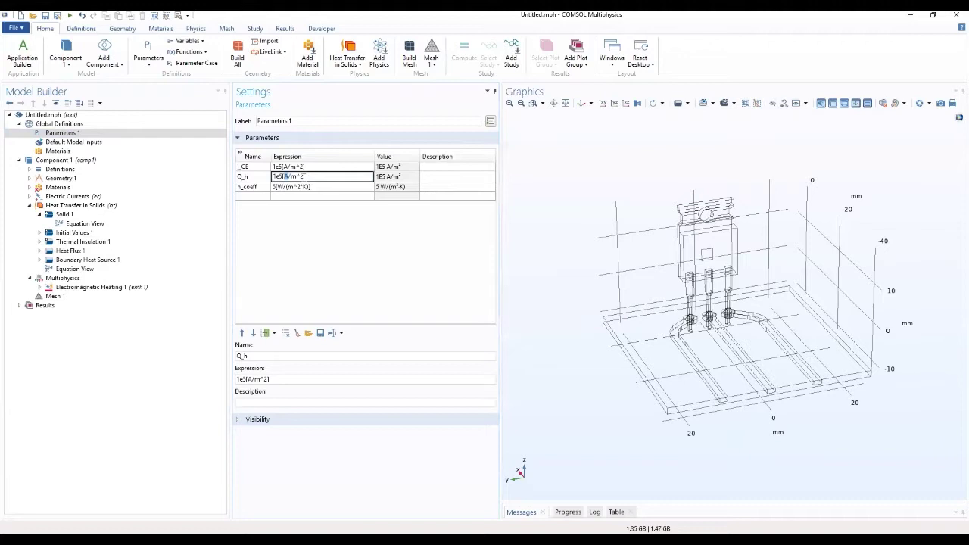
pyautogui.write('w')
pyautogui.press('BackSpace')
pyautogui.write('W')
pyautogui.click(365, 222)
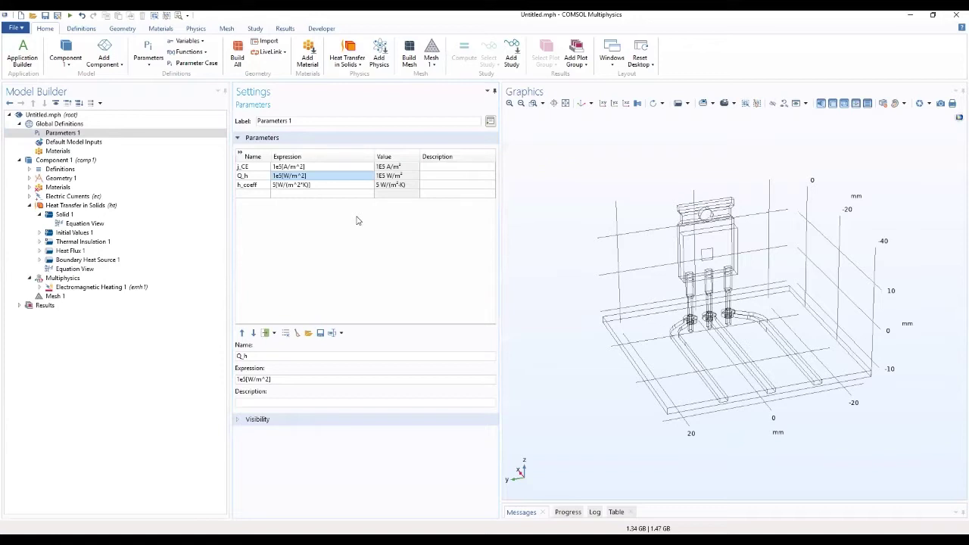
pyautogui.click(85, 261)
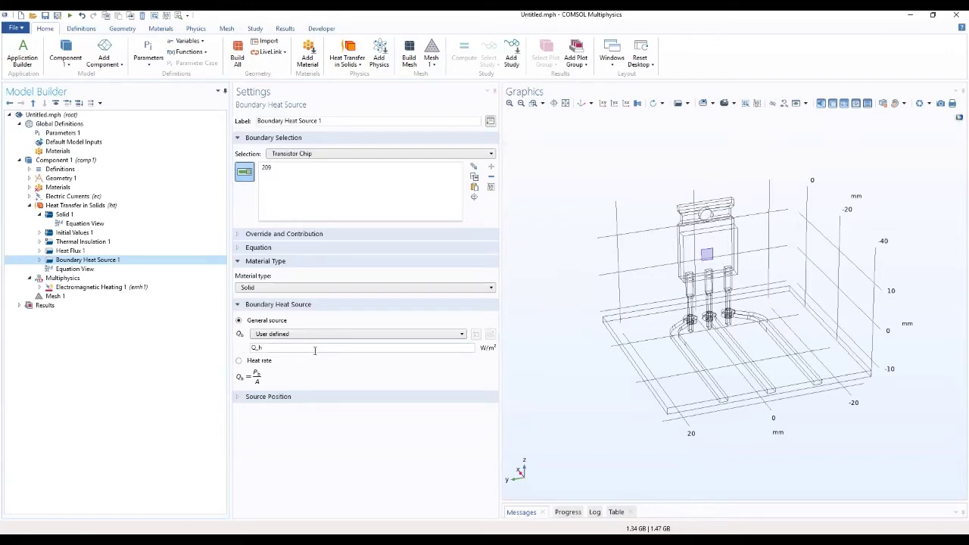
pyautogui.click(68, 134)
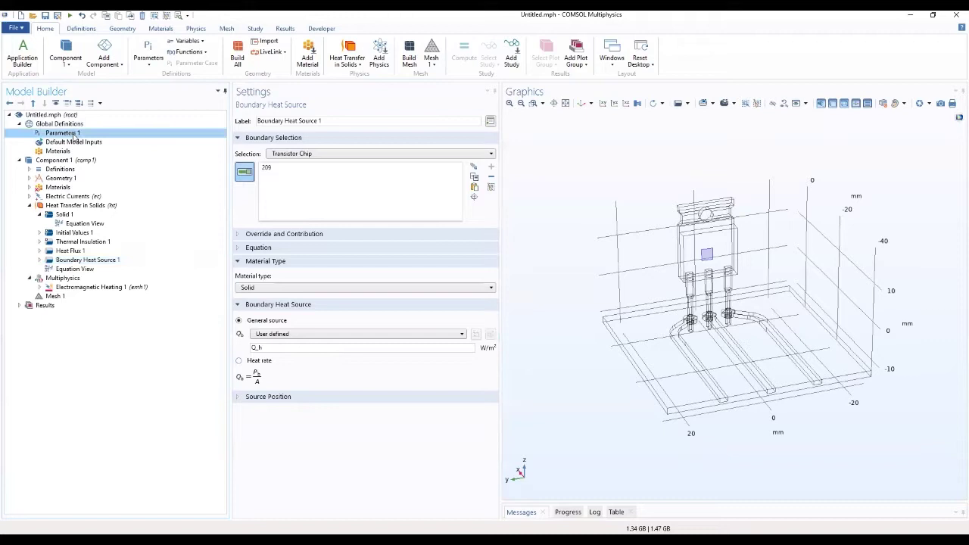
pyautogui.click(88, 260)
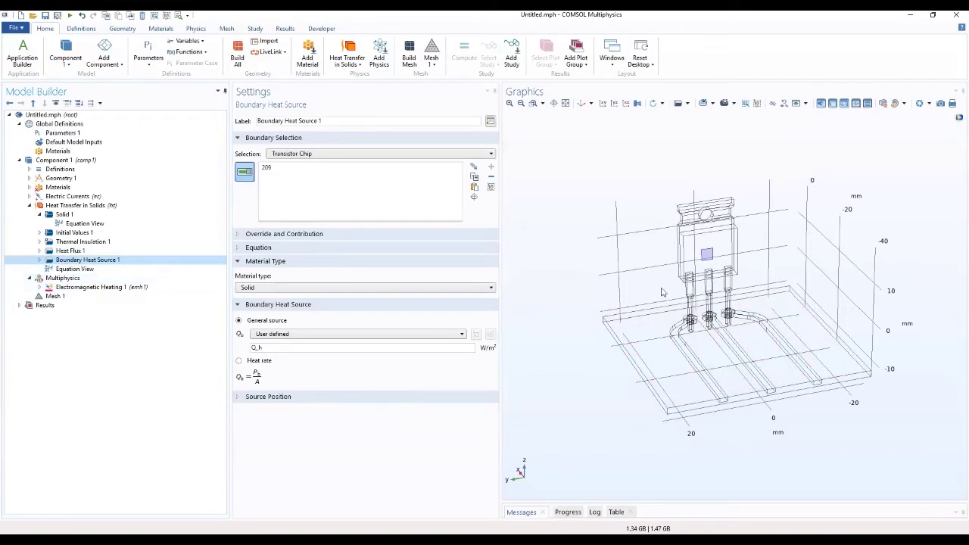
pyautogui.moveTo(646, 353); pyautogui.dragTo(721, 252)
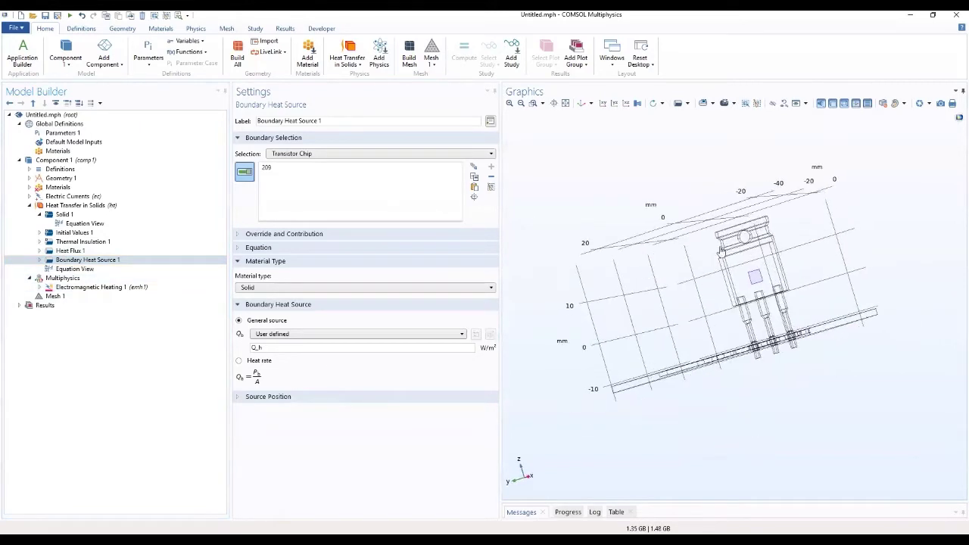
pyautogui.click(833, 103)
pyautogui.moveTo(864, 169); pyautogui.dragTo(779, 208)
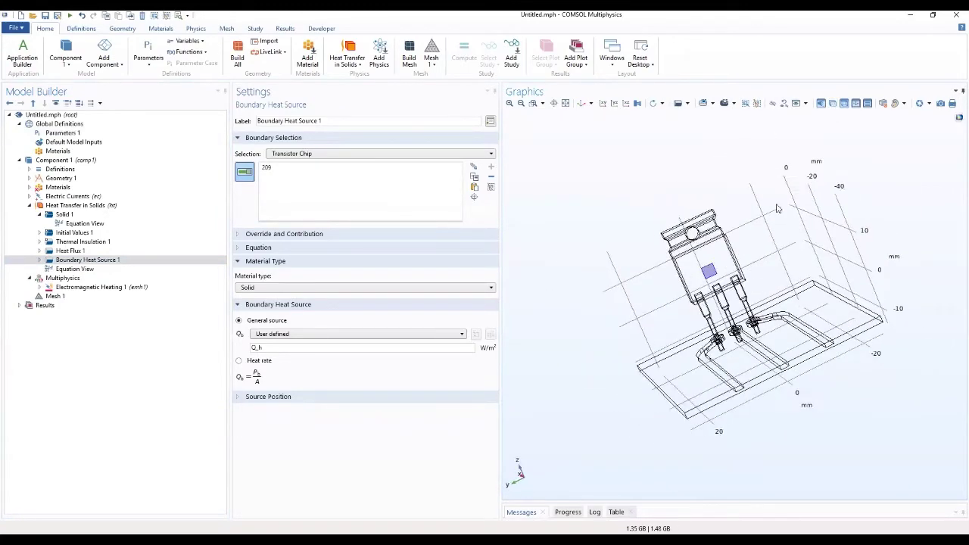
# Build Mesh 1 at Fine element size and rotate the view to inspect the mesh.
pyautogui.click(59, 296)
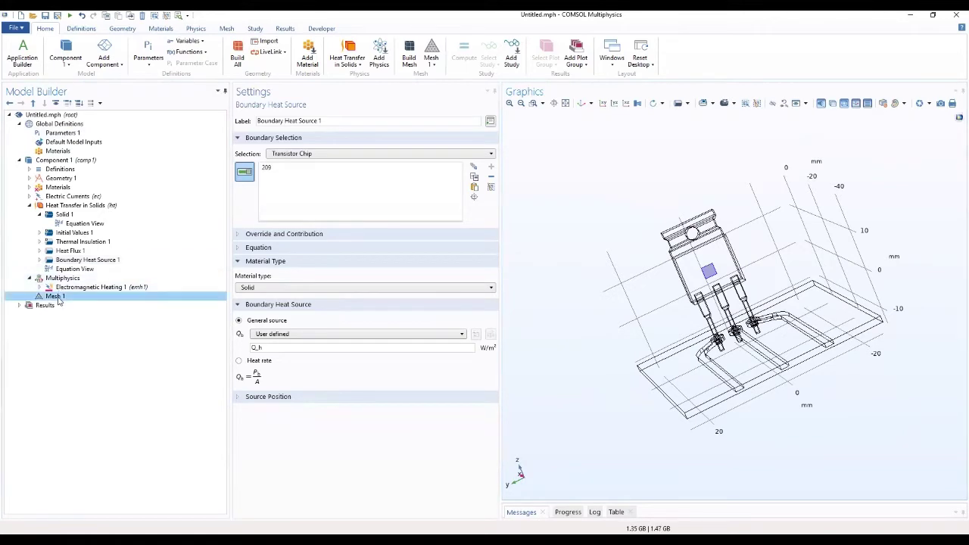
pyautogui.rightClick(60, 298)
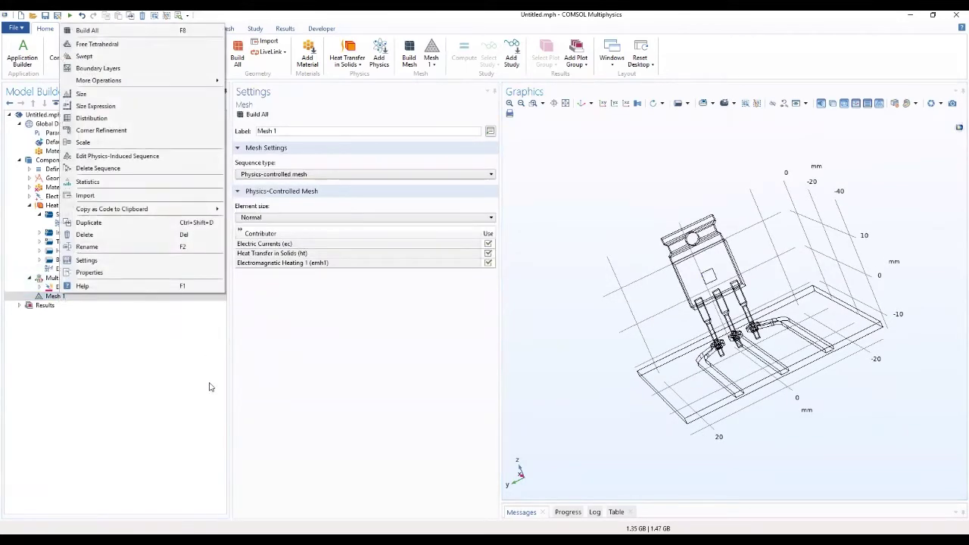
pyautogui.click(264, 405)
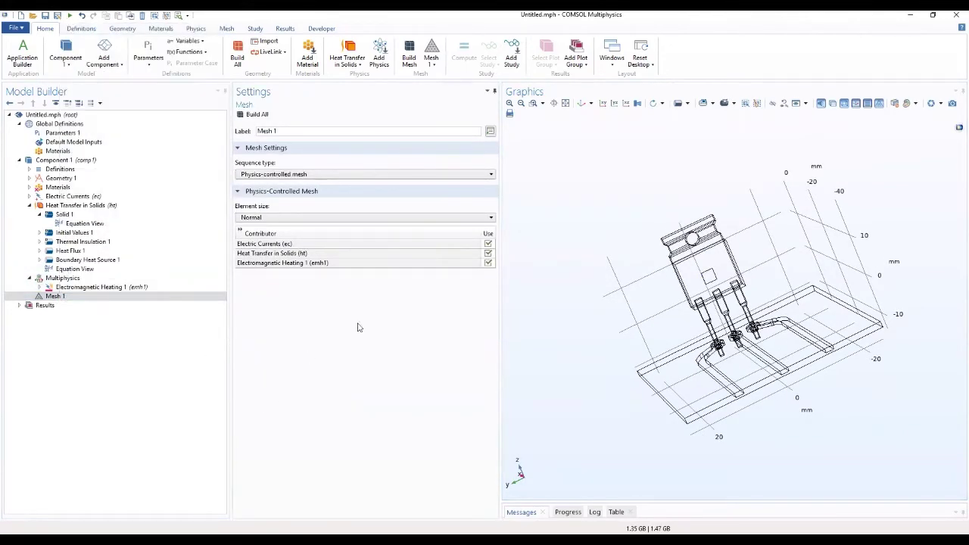
pyautogui.click(337, 217)
pyautogui.click(272, 257)
pyautogui.click(255, 117)
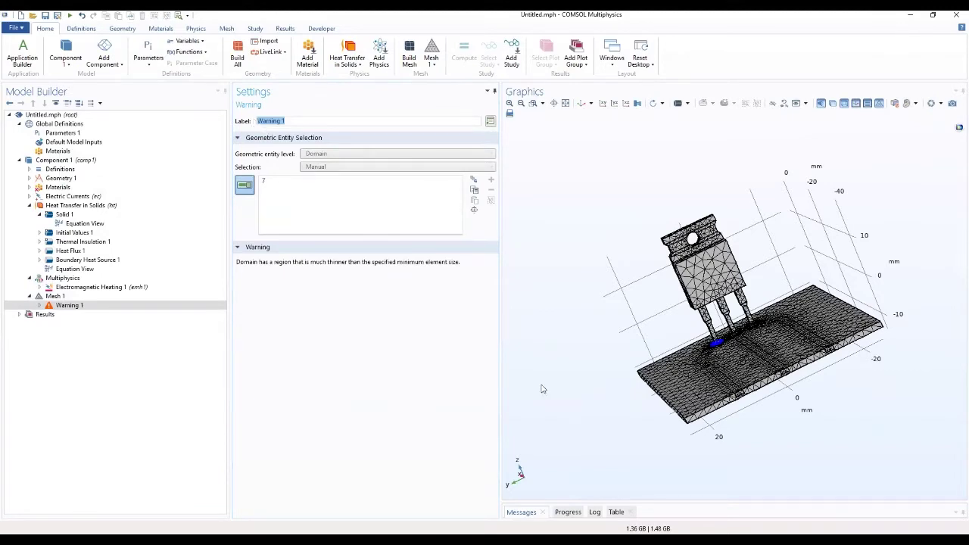
pyautogui.click(586, 419)
pyautogui.moveTo(586, 420); pyautogui.dragTo(826, 456)
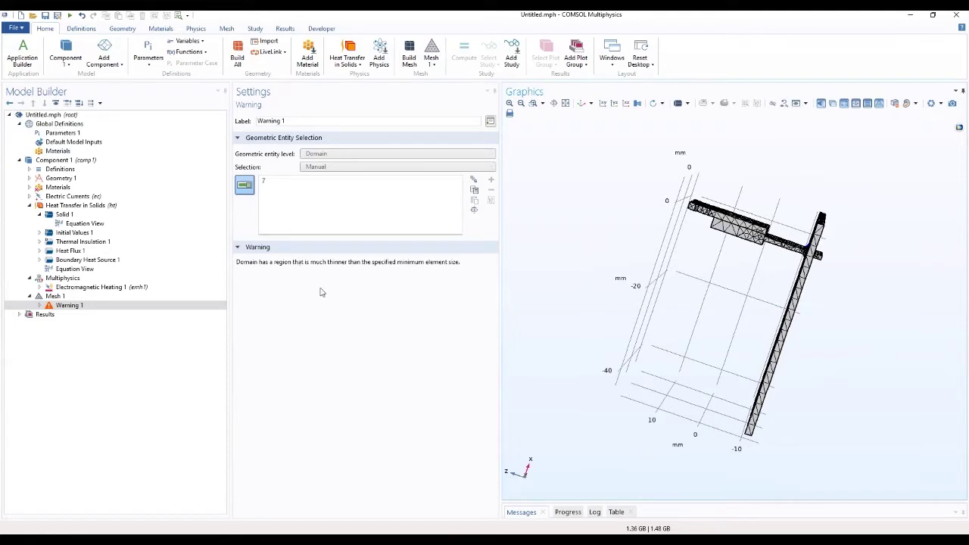
# Rebuild Mesh 1 at Normal element size and review the thin-domain warning.
pyautogui.click(66, 297)
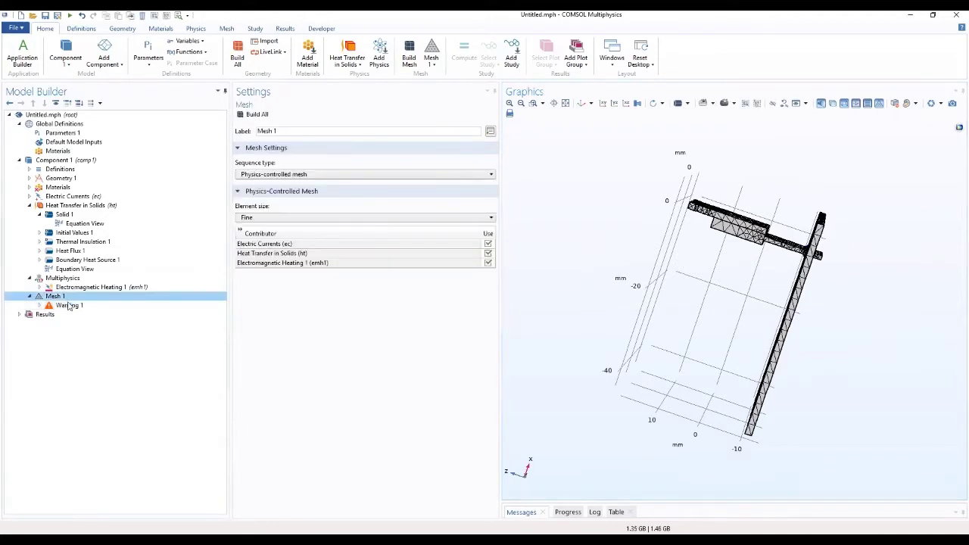
pyautogui.click(266, 218)
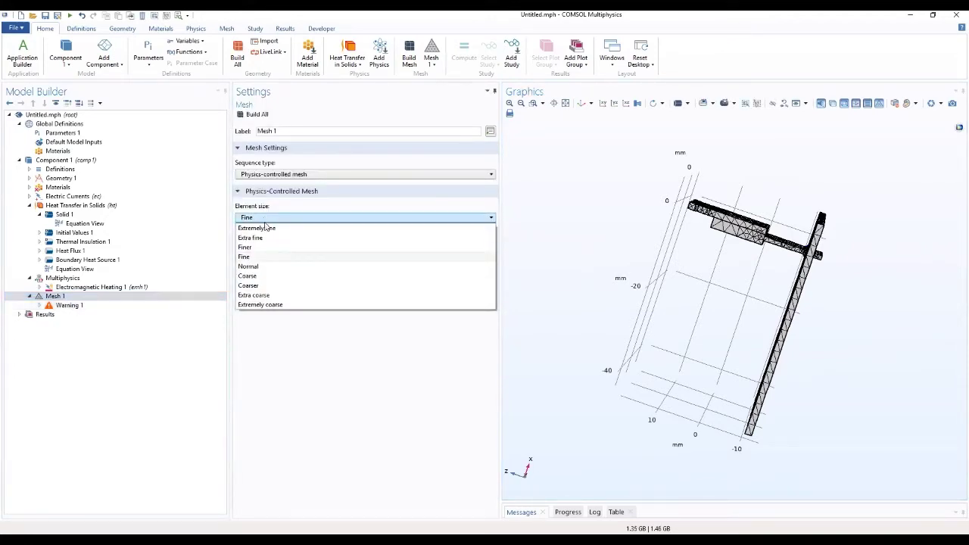
pyautogui.click(261, 266)
pyautogui.click(252, 116)
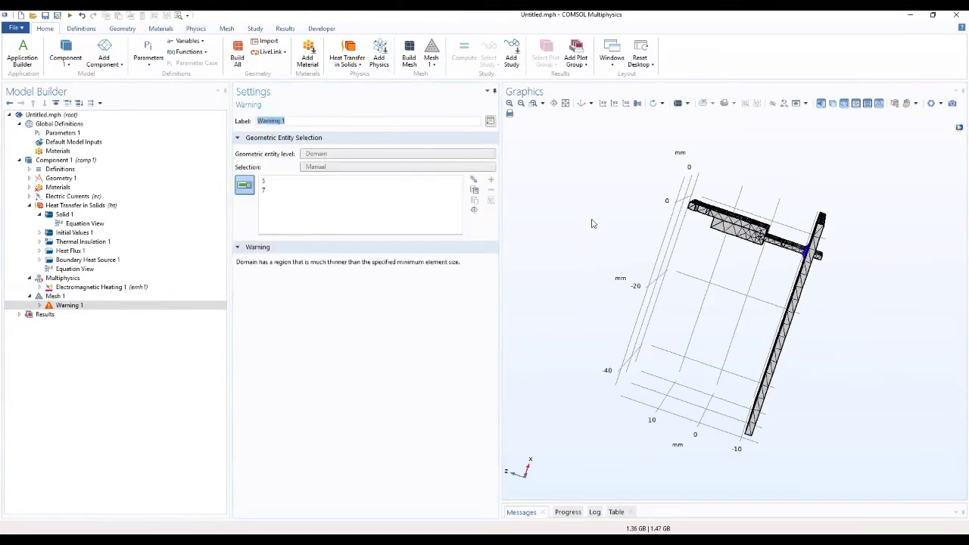
pyautogui.moveTo(590, 219); pyautogui.dragTo(493, 256)
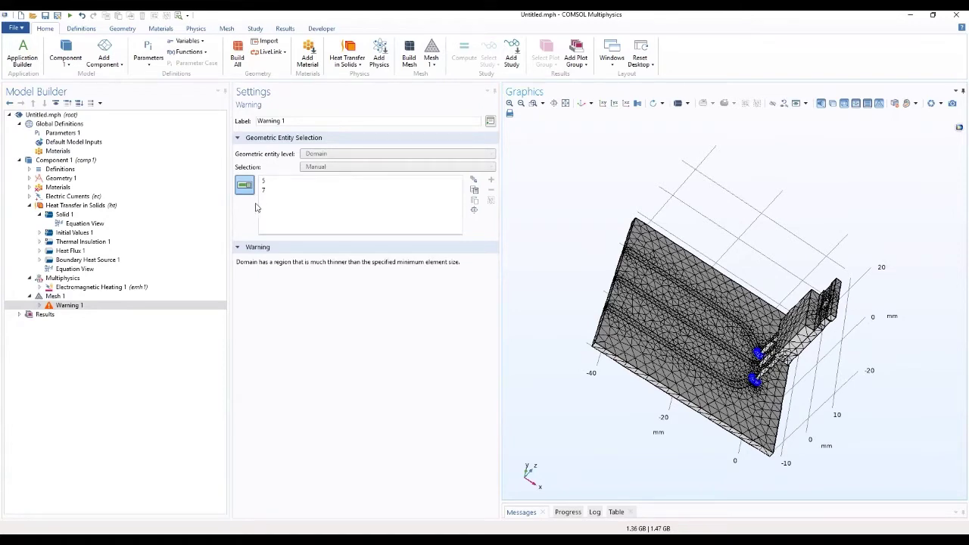
pyautogui.click(57, 296)
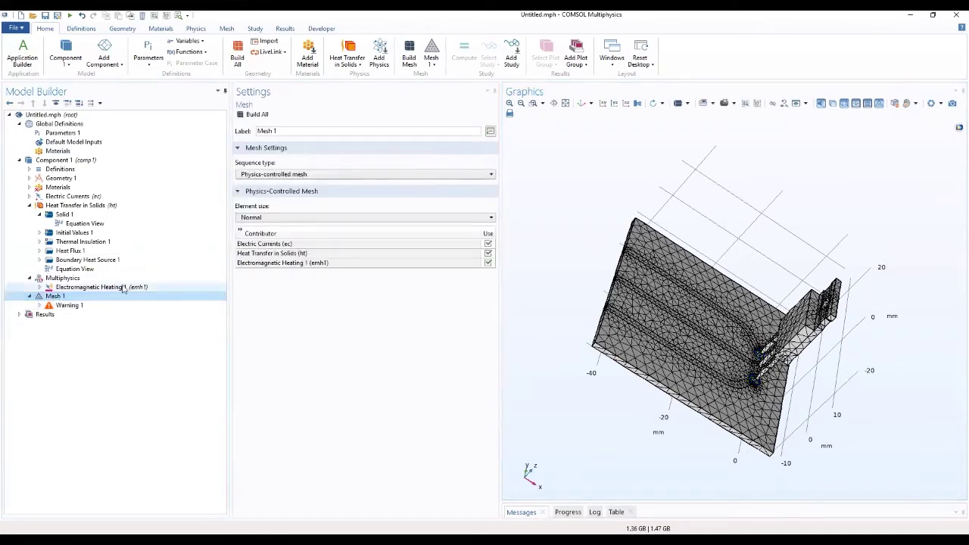
pyautogui.click(100, 305)
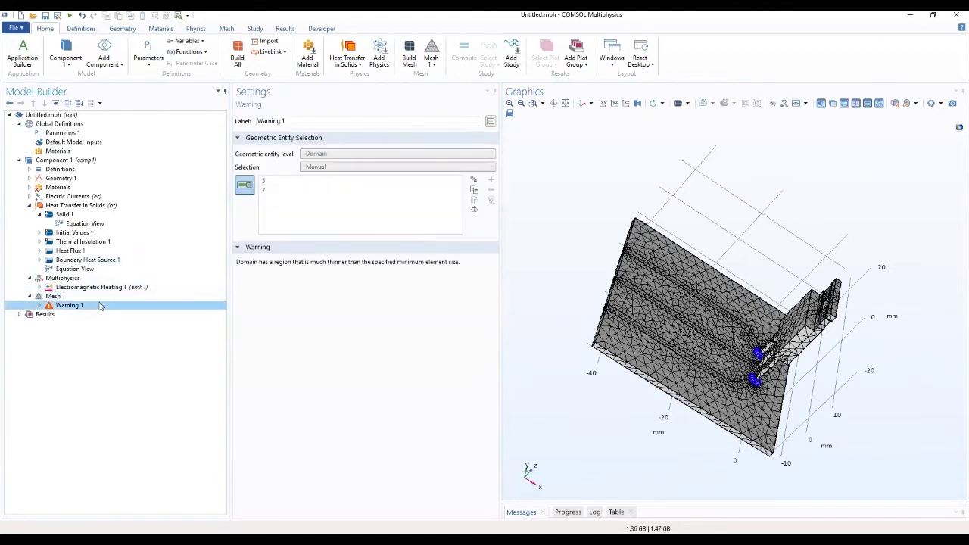
# Rebuild Mesh 1 at Coarse element size.
pyautogui.click(86, 296)
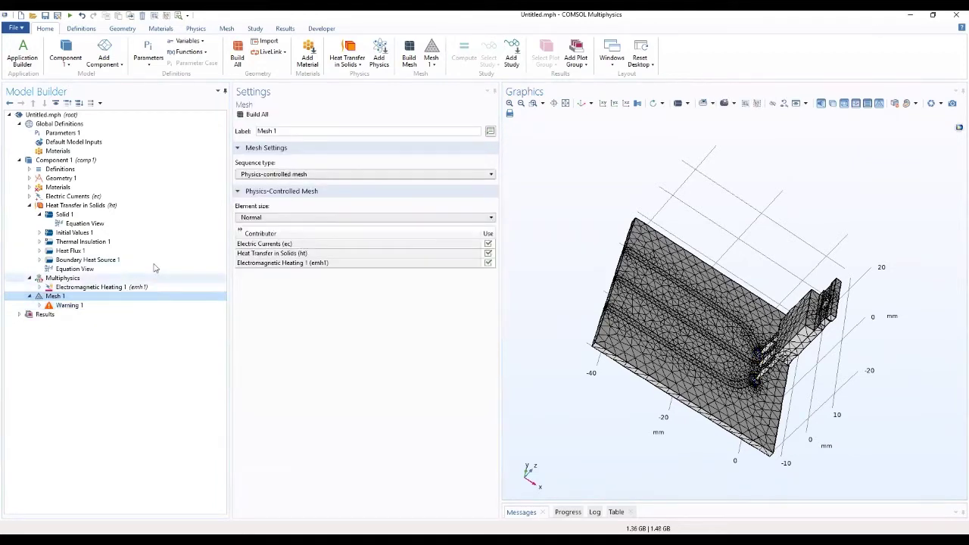
pyautogui.click(301, 219)
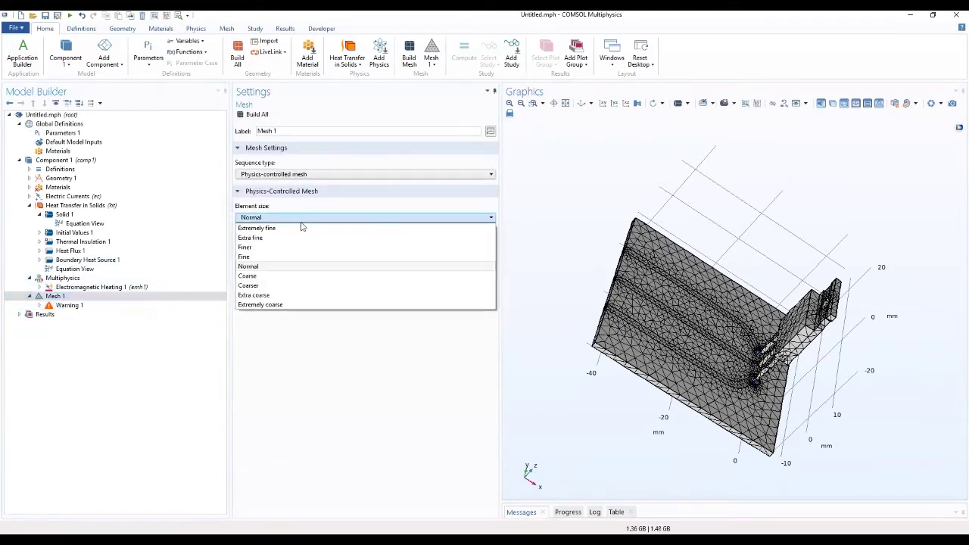
pyautogui.click(289, 276)
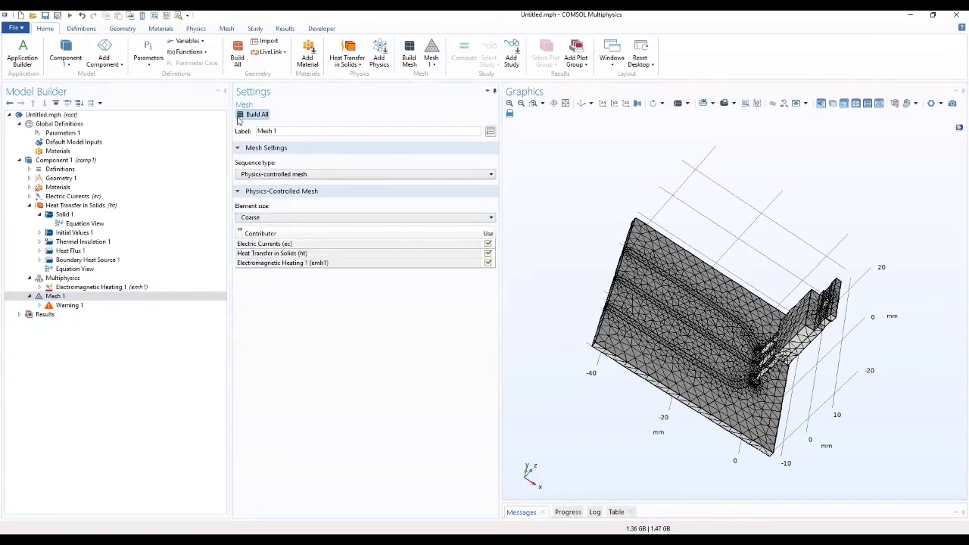
pyautogui.click(242, 115)
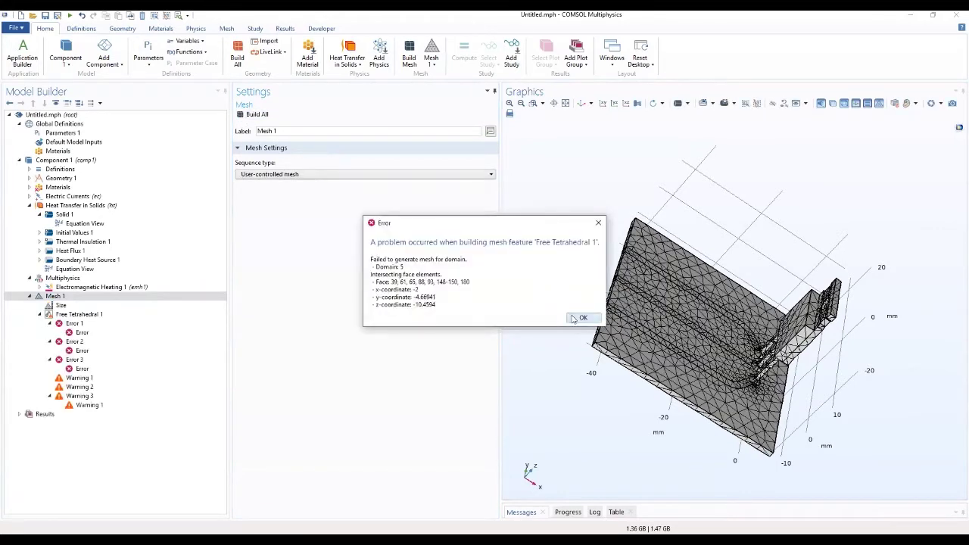
# Dismiss the meshing error and delete the Free Tetrahedral 1 node from Mesh 1.
pyautogui.click(582, 319)
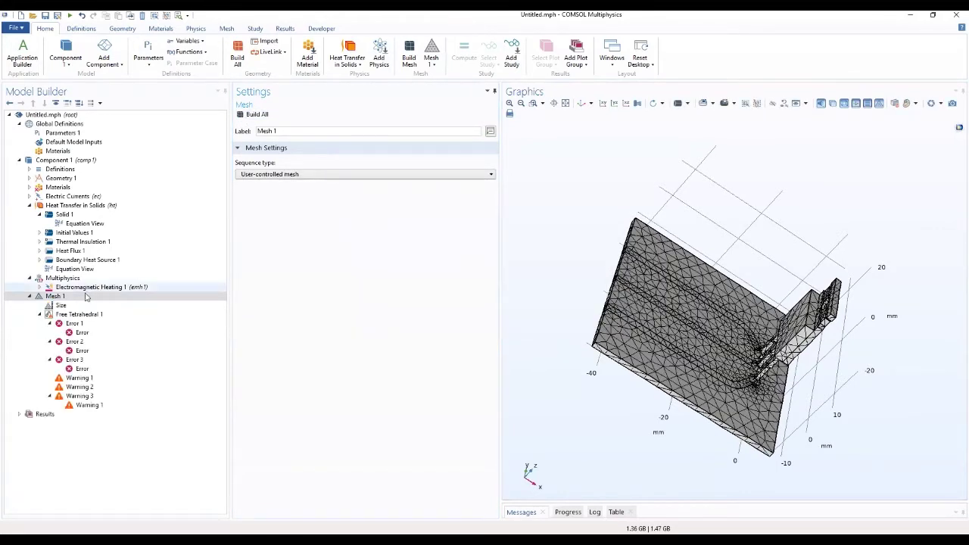
pyautogui.click(61, 305)
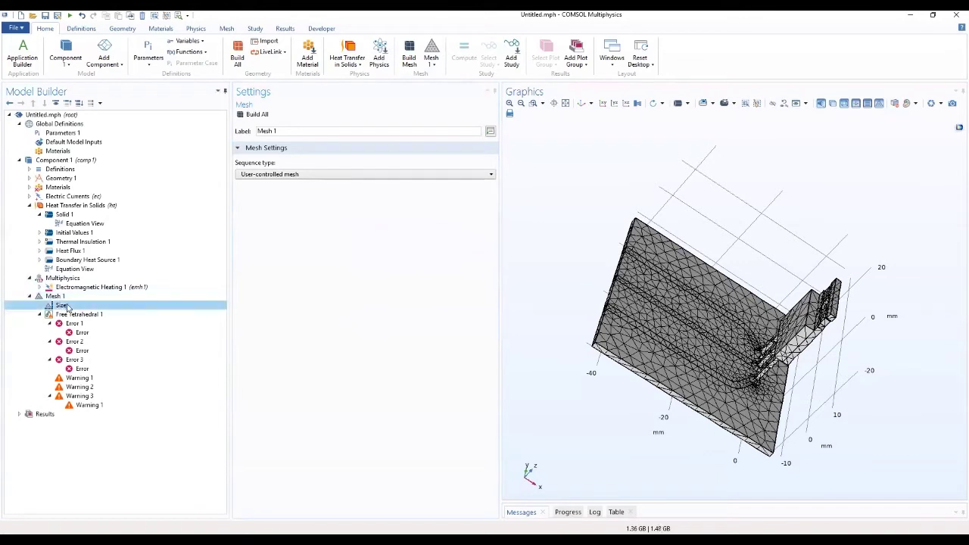
pyautogui.click(75, 315)
pyautogui.rightClick(75, 314)
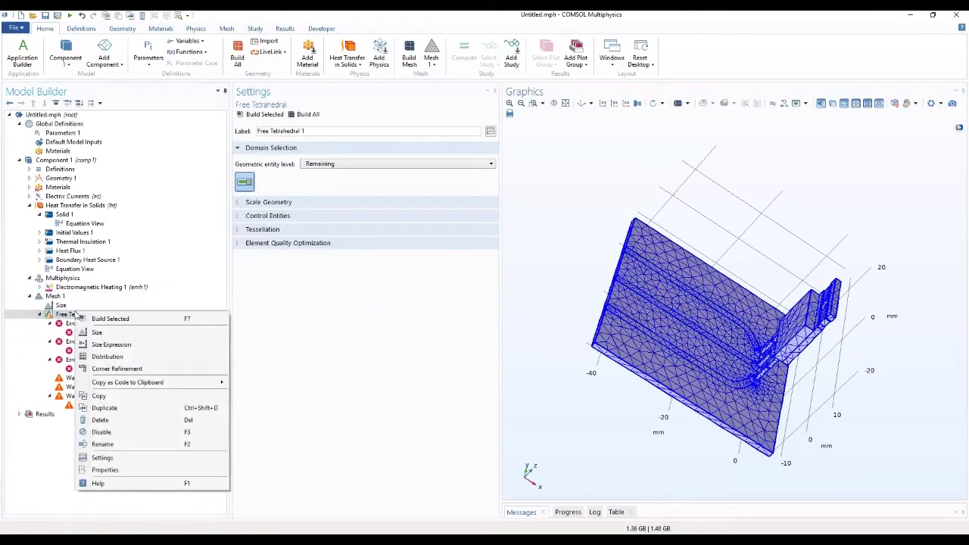
pyautogui.click(107, 423)
pyautogui.click(523, 324)
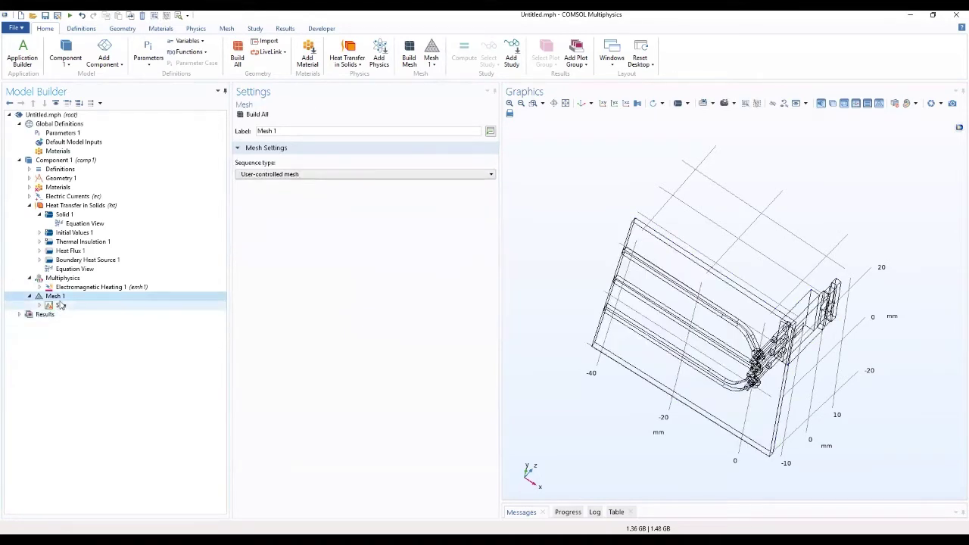
pyautogui.click(61, 305)
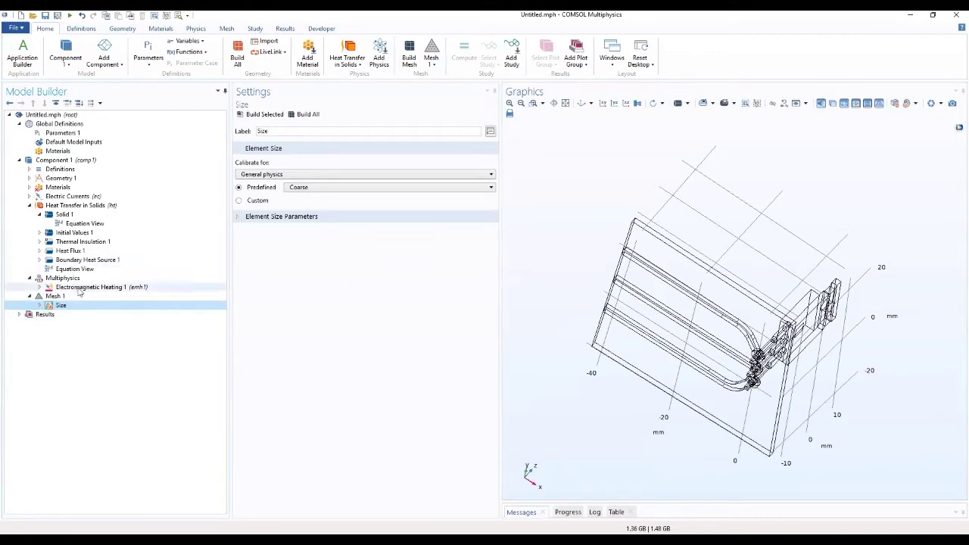
pyautogui.click(62, 296)
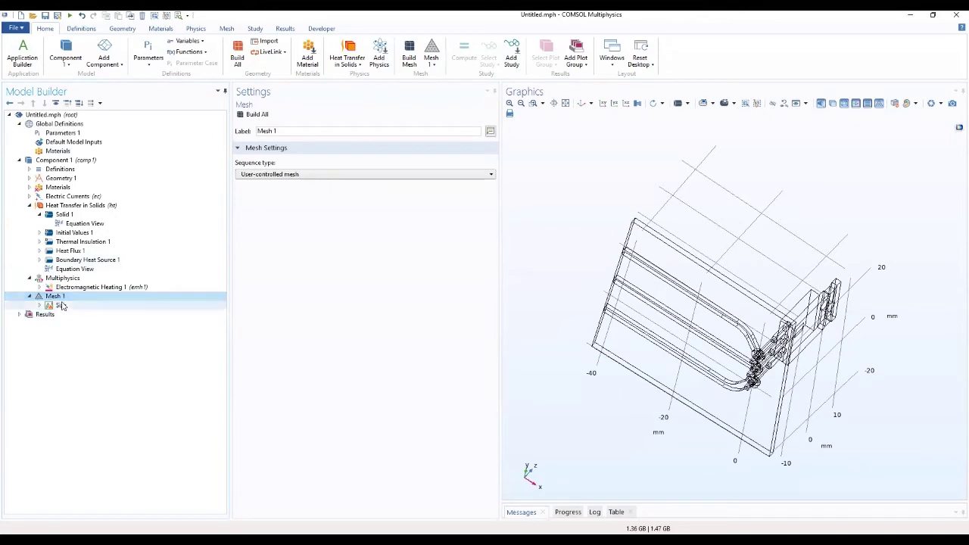
# Set Mesh 1 to Physics-controlled mesh with Fine element size and build all.
pyautogui.click(297, 174)
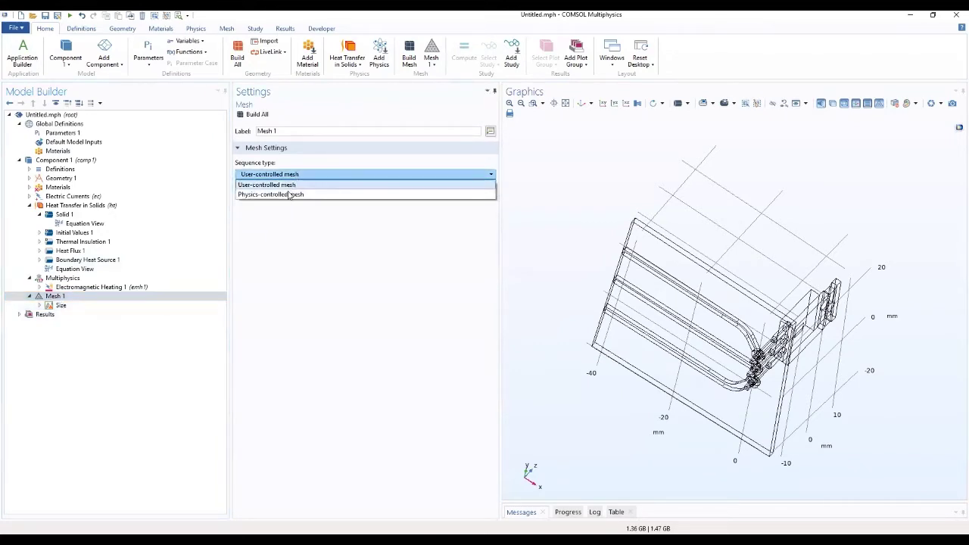
pyautogui.click(288, 195)
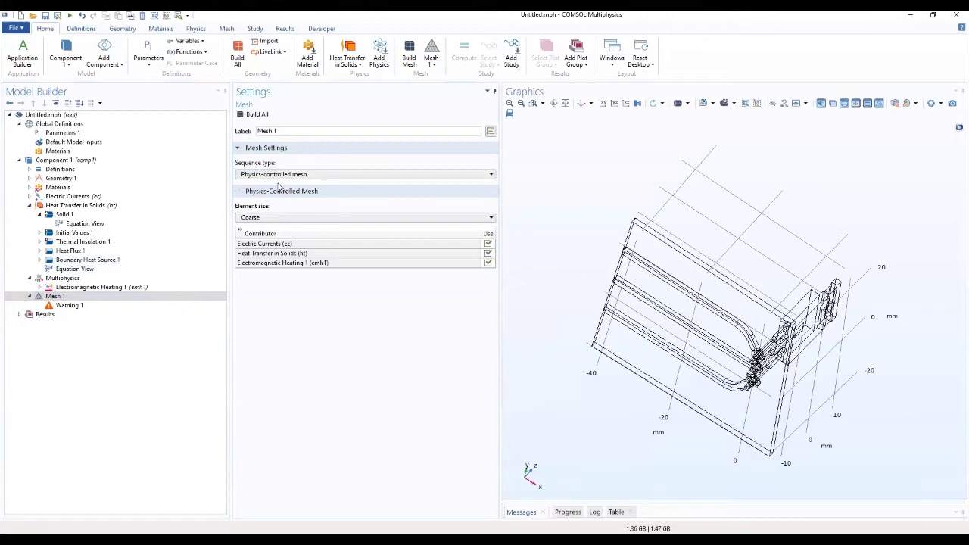
pyautogui.click(277, 174)
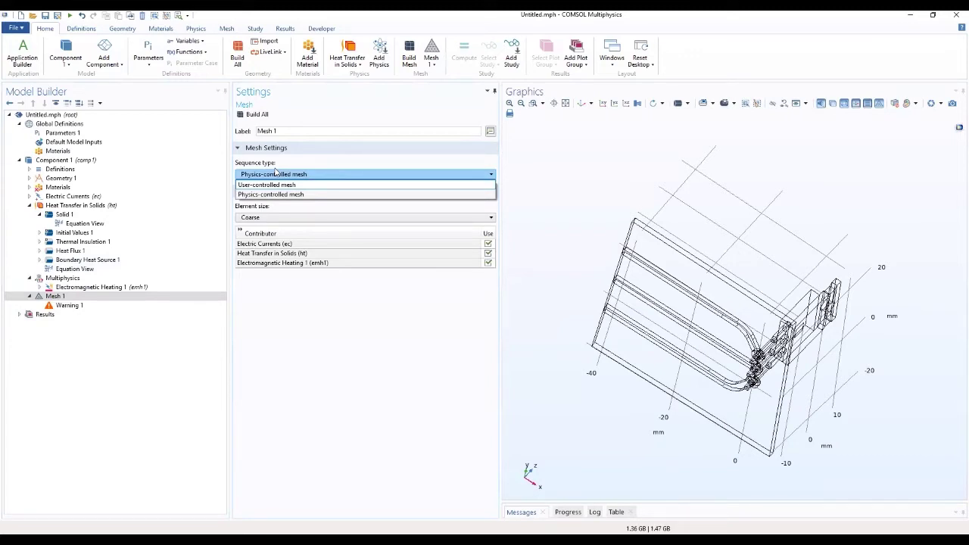
pyautogui.click(74, 306)
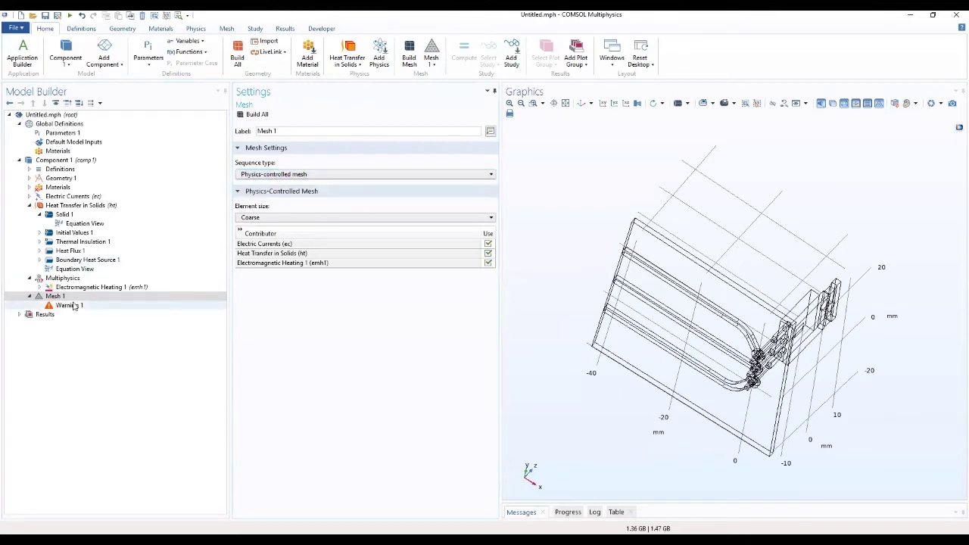
pyautogui.click(73, 298)
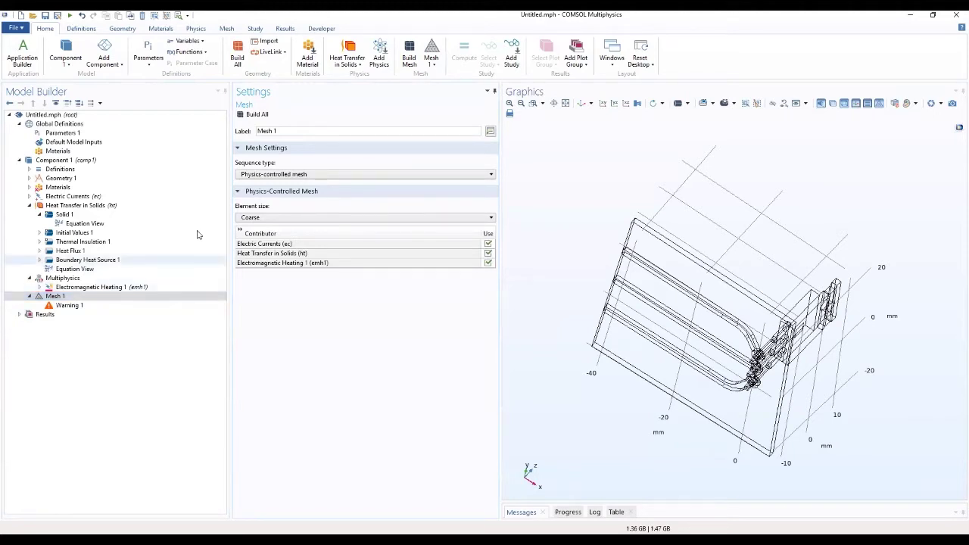
pyautogui.click(261, 218)
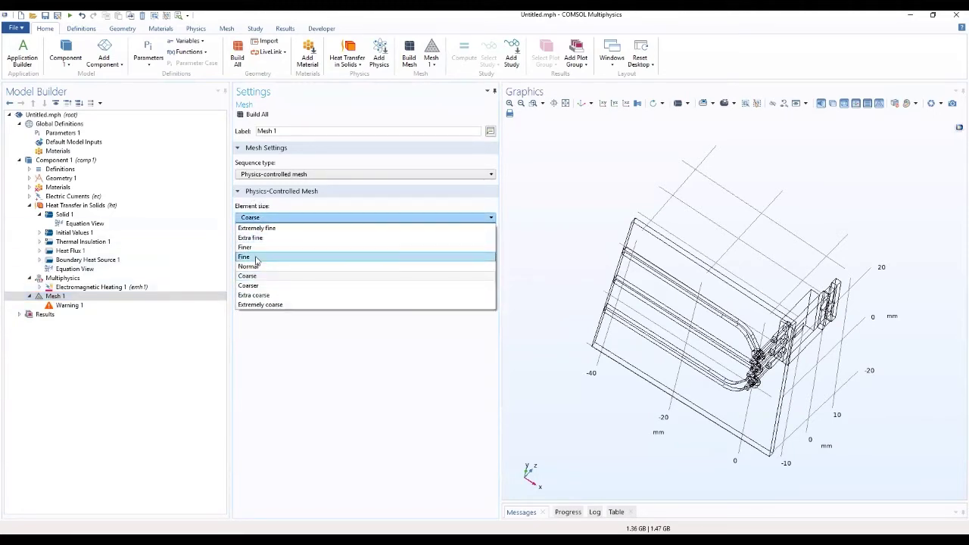
pyautogui.click(256, 257)
pyautogui.click(244, 114)
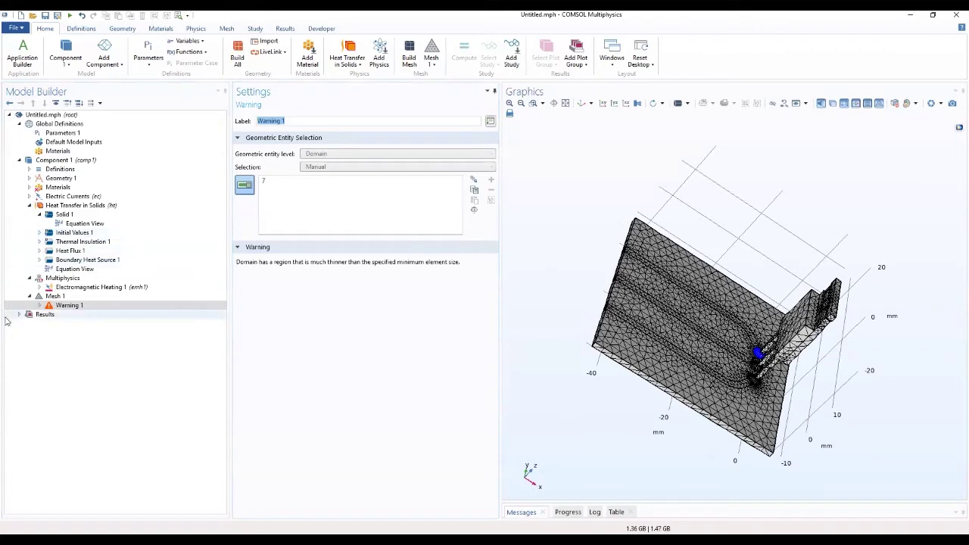
# Add a Stationary study and compute it.
pyautogui.click(51, 315)
pyautogui.rightClick(50, 316)
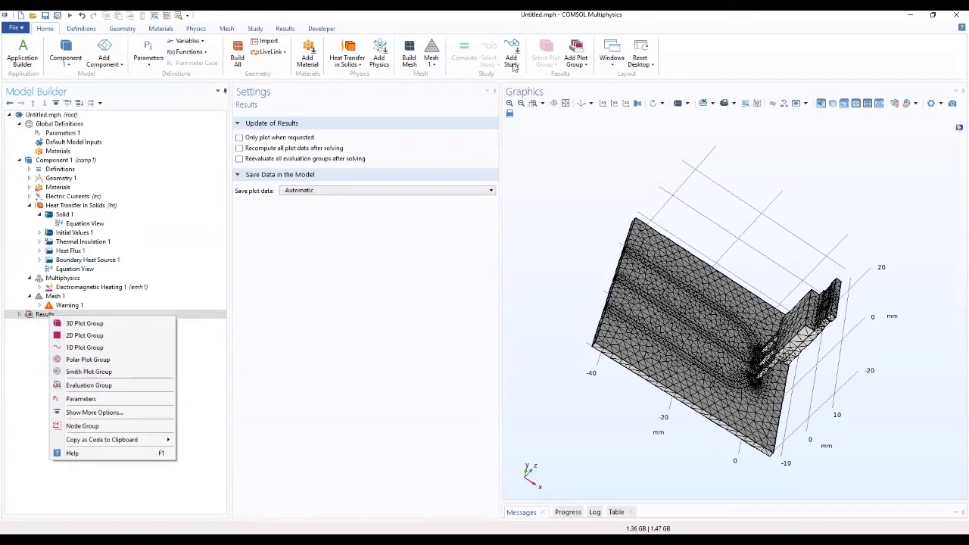
pyautogui.click(512, 59)
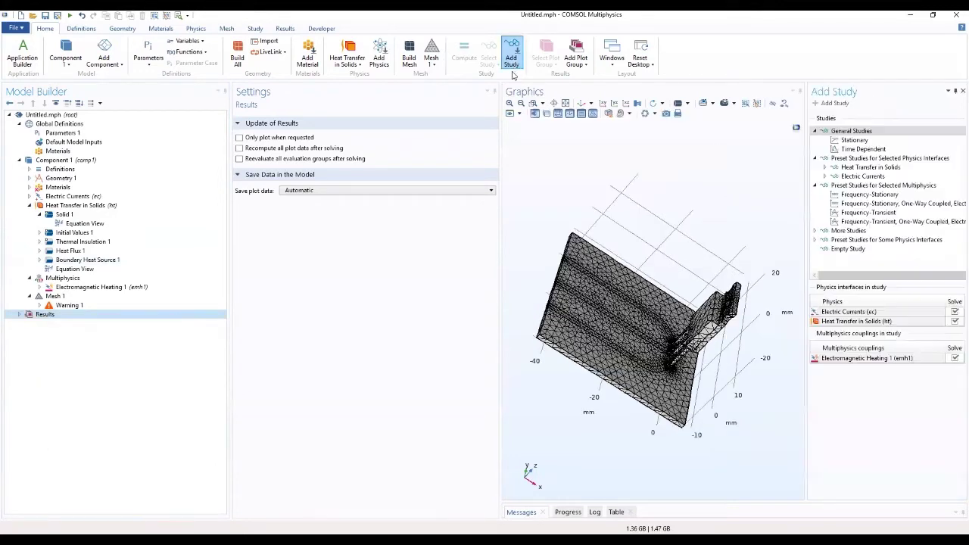
pyautogui.doubleClick(852, 140)
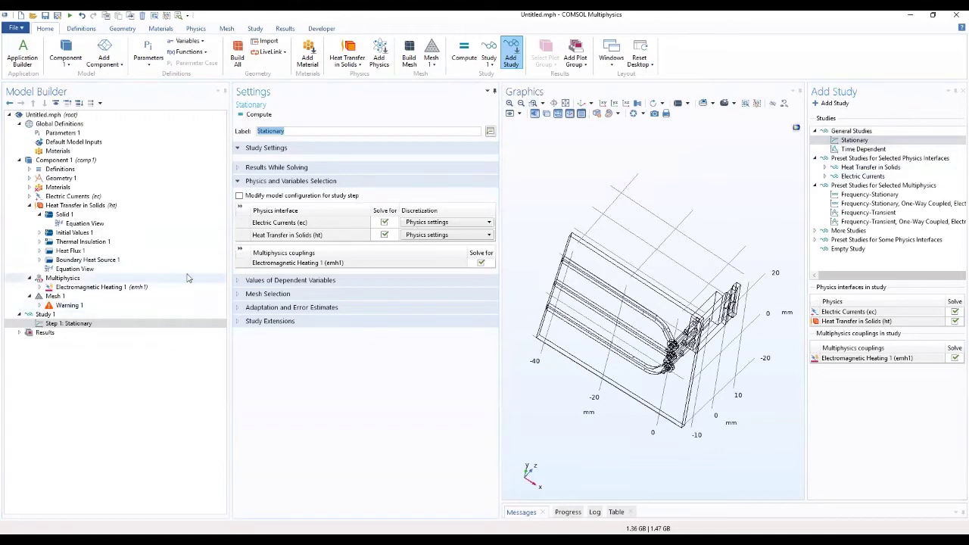
pyautogui.click(962, 91)
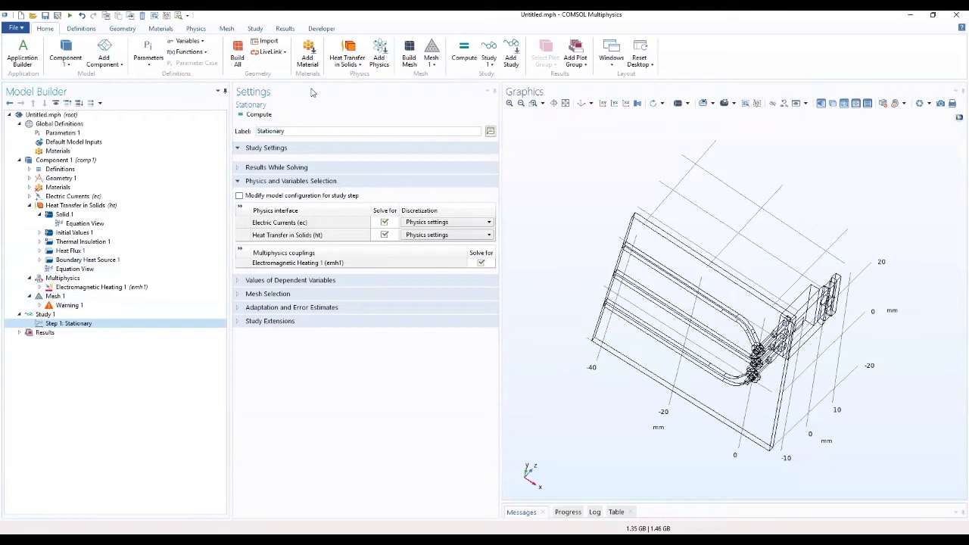
pyautogui.click(250, 116)
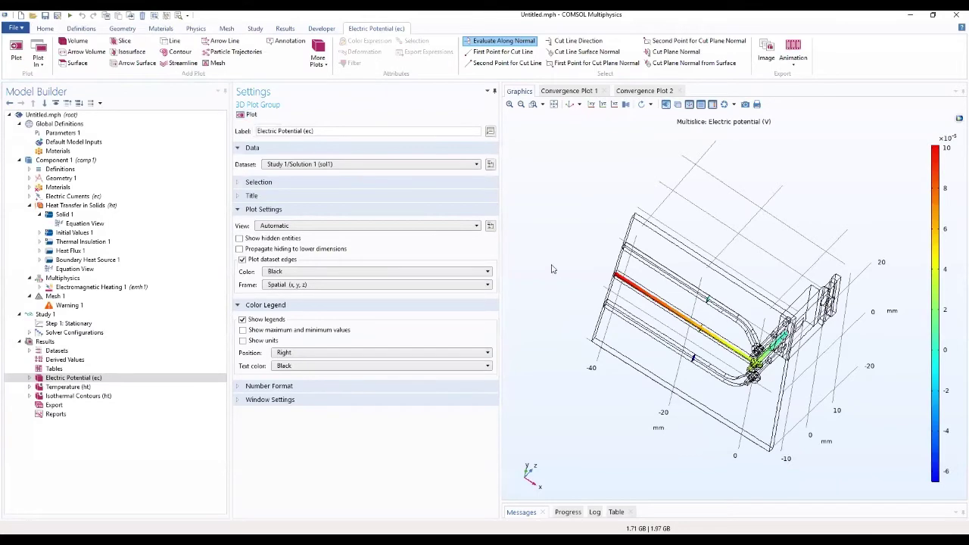
# Reset the electric potential plot to the default view and open its Multislice 1 settings.
pyautogui.moveTo(572, 213); pyautogui.dragTo(428, 139)
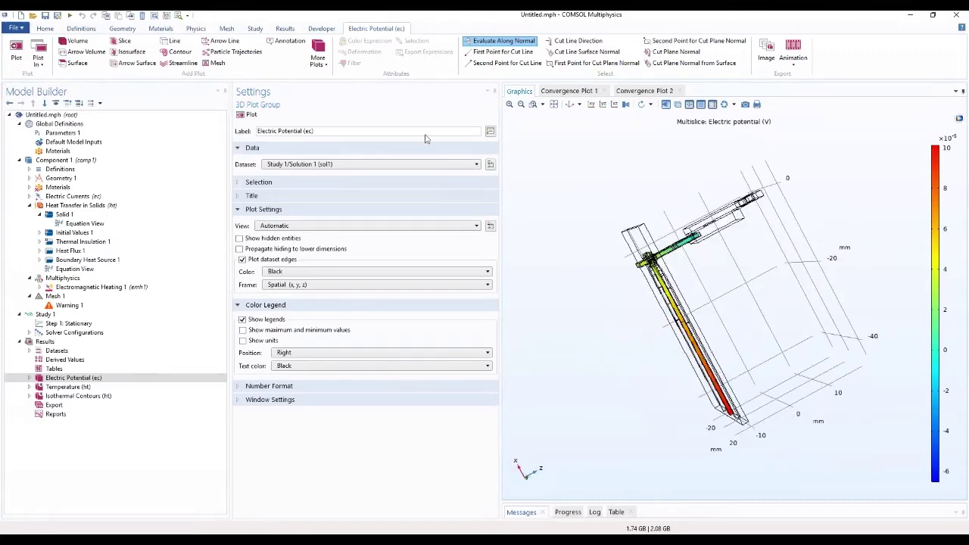
pyautogui.click(572, 106)
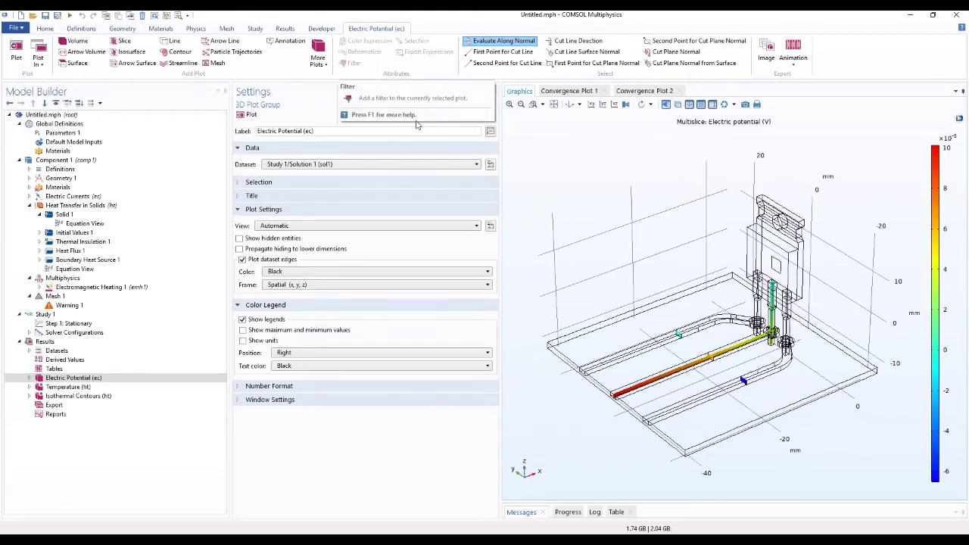
pyautogui.click(68, 379)
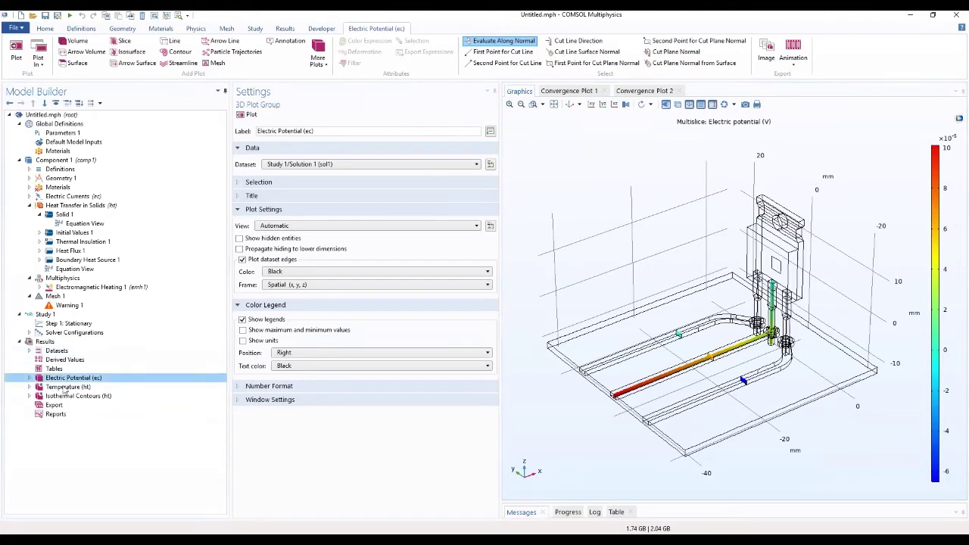
pyautogui.click(29, 377)
pyautogui.click(69, 387)
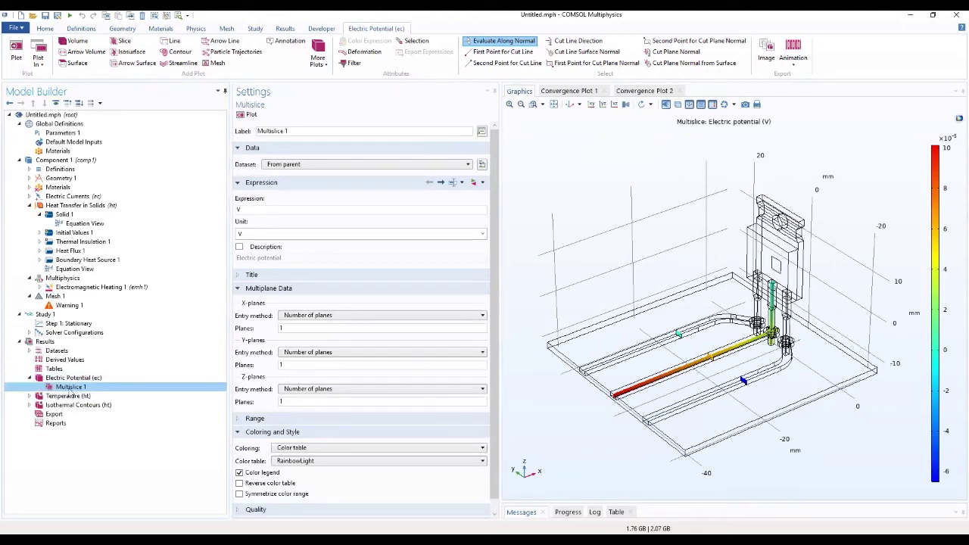
# Add and plot a Surface plot in the Electric Potential (ec) group.
pyautogui.click(52, 380)
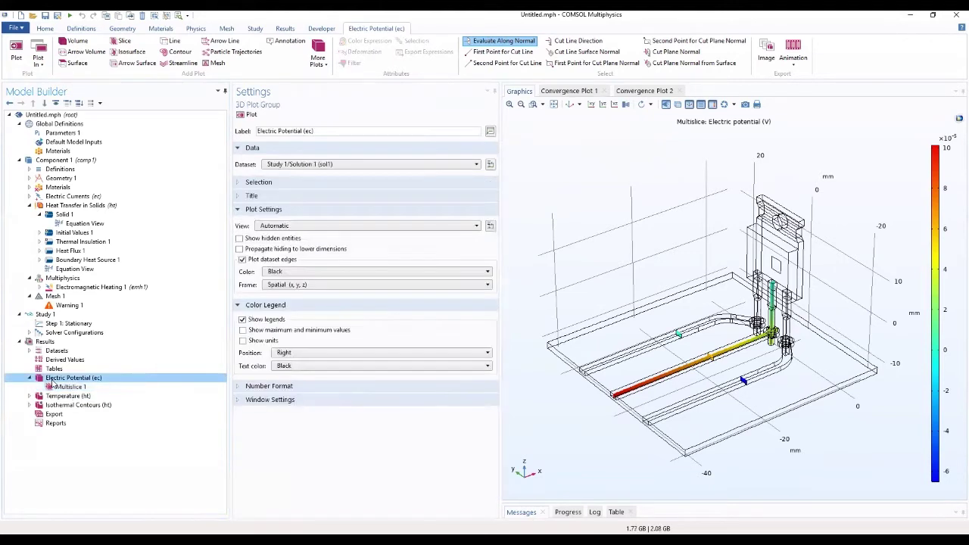
pyautogui.rightClick(52, 383)
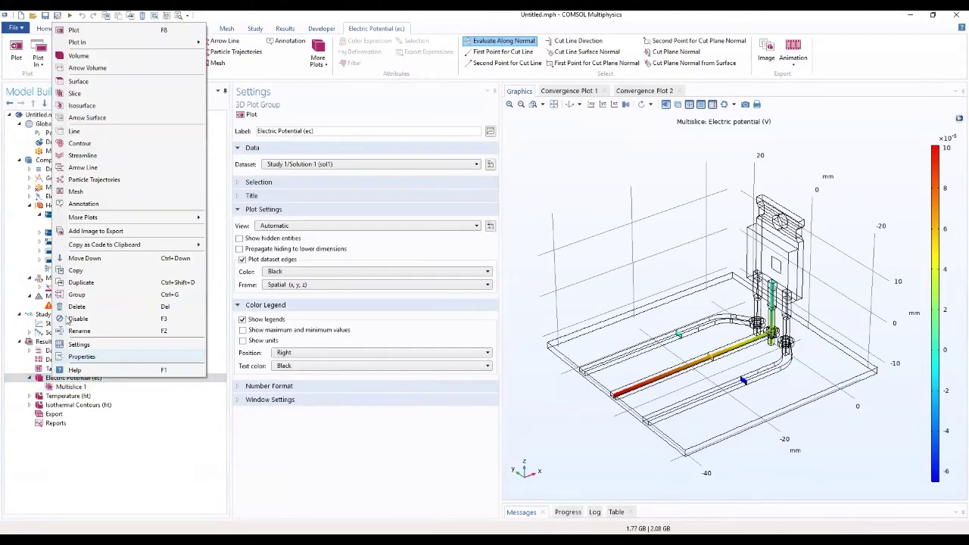
pyautogui.click(78, 81)
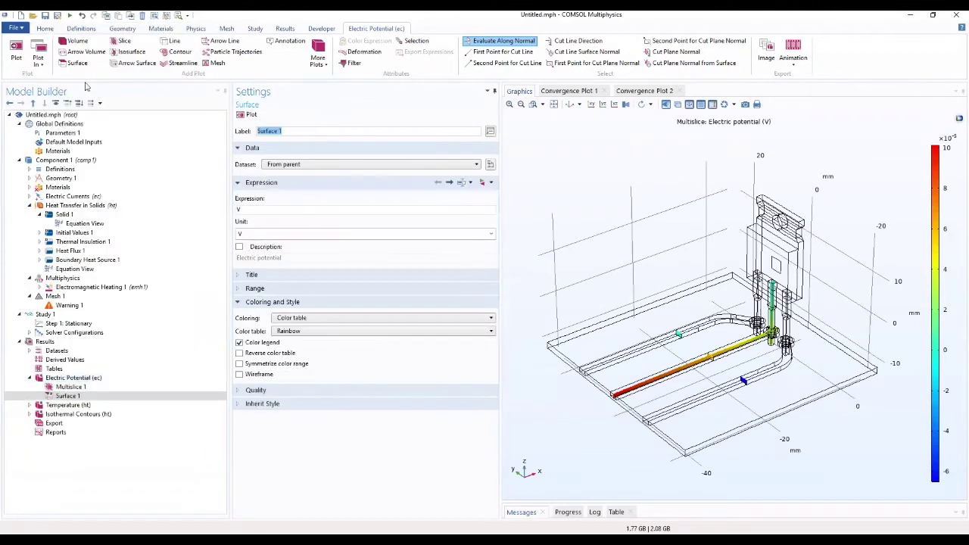
pyautogui.click(250, 115)
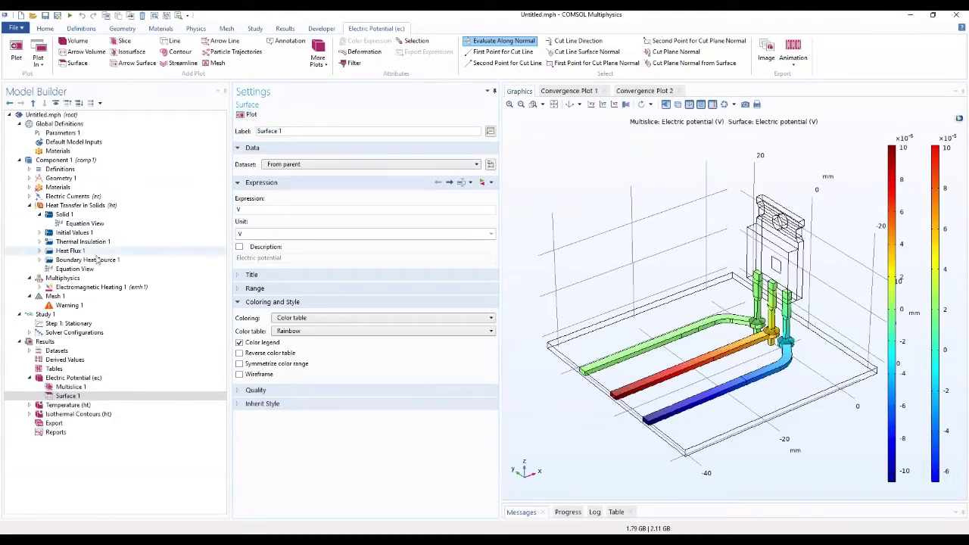
# Disable Multislice 1 and display the Temperature (ht) plot.
pyautogui.click(79, 388)
pyautogui.rightClick(78, 387)
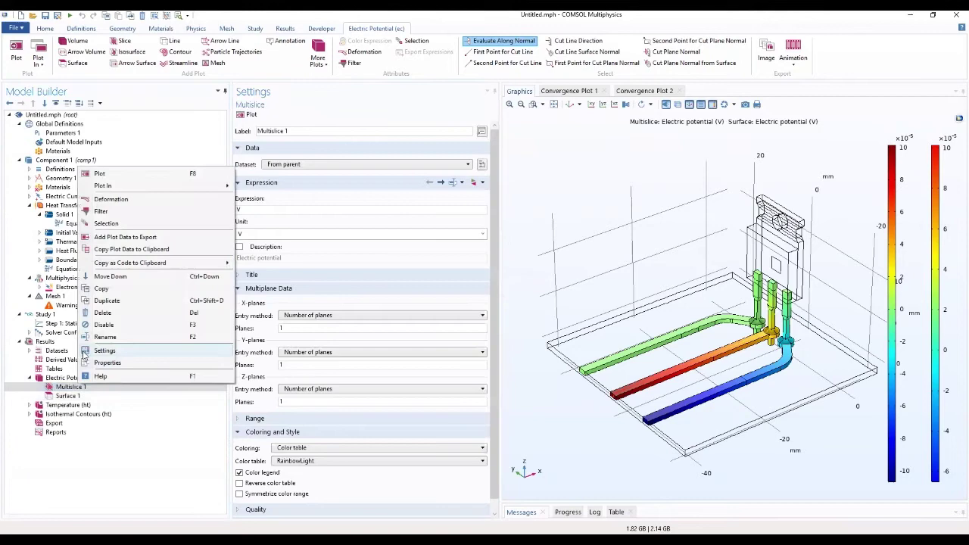
pyautogui.click(104, 325)
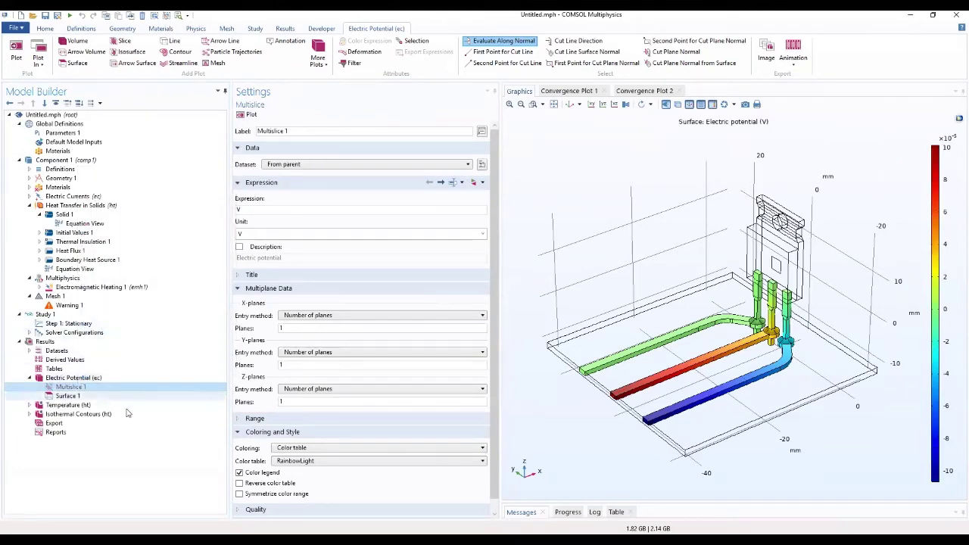
pyautogui.click(75, 406)
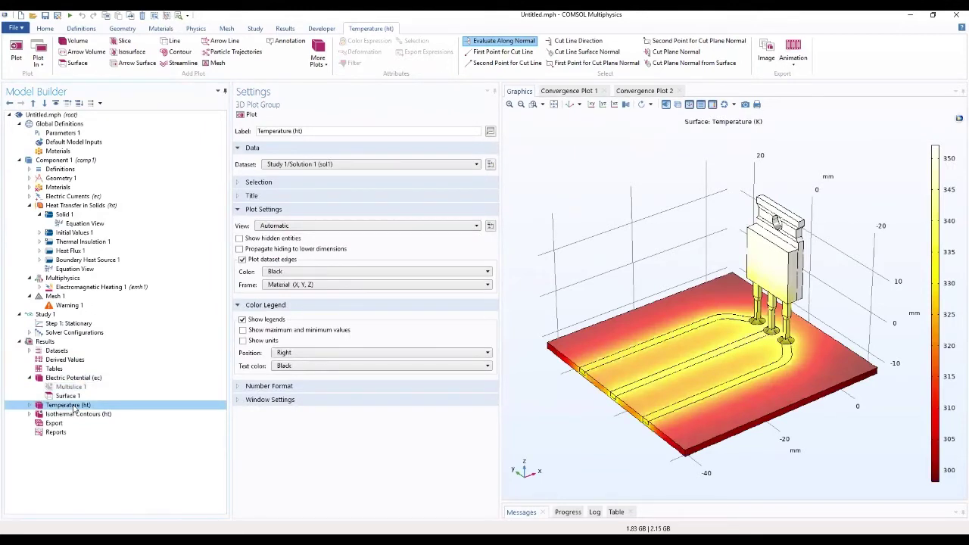
# Rotate the temperature plot to a low side-on view of the board and transistor.
pyautogui.moveTo(675, 434); pyautogui.dragTo(663, 455)
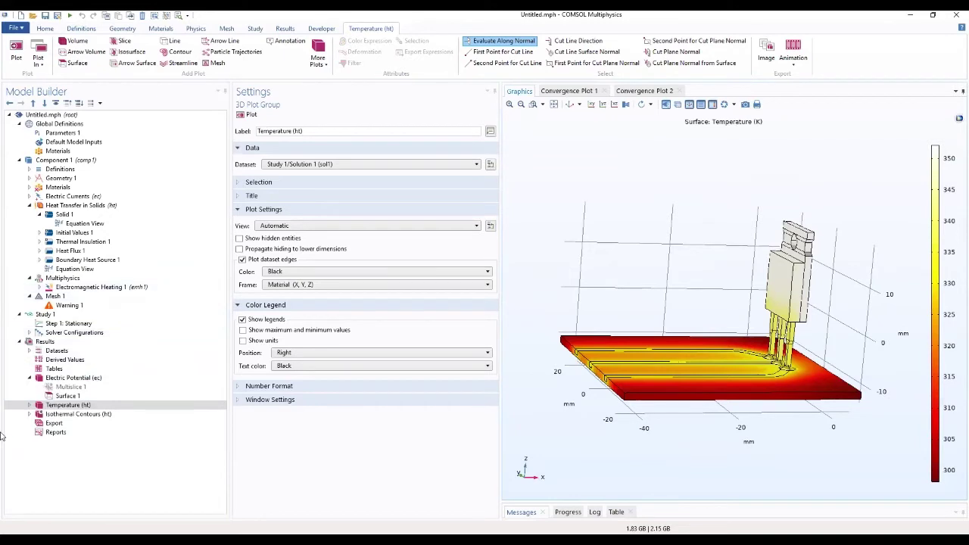
# Add an Arrow Surface plot to Temperature (ht) showing total energy flux (ht.tefluxx, ht.tefluxy, ht.tefluxz).
pyautogui.rightClick(52, 407)
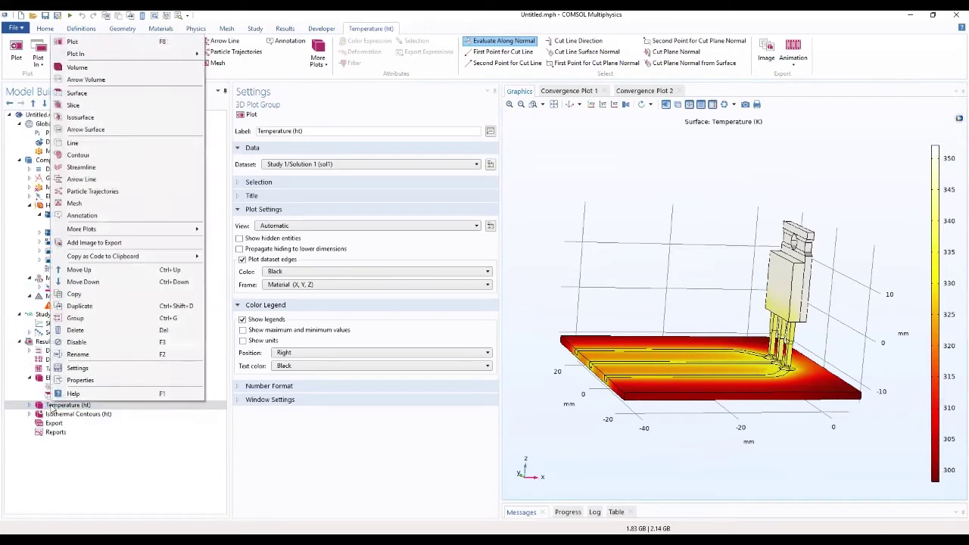
pyautogui.click(105, 130)
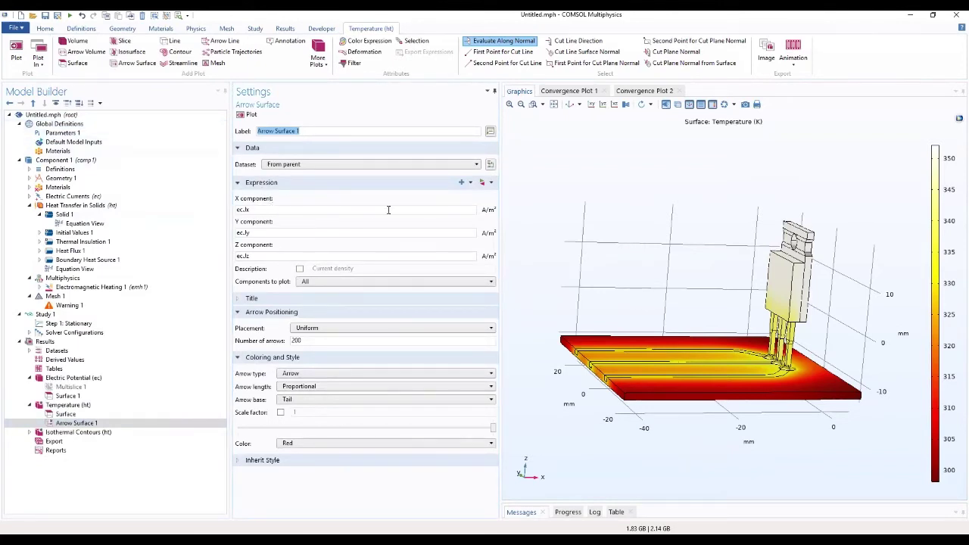
pyautogui.click(480, 182)
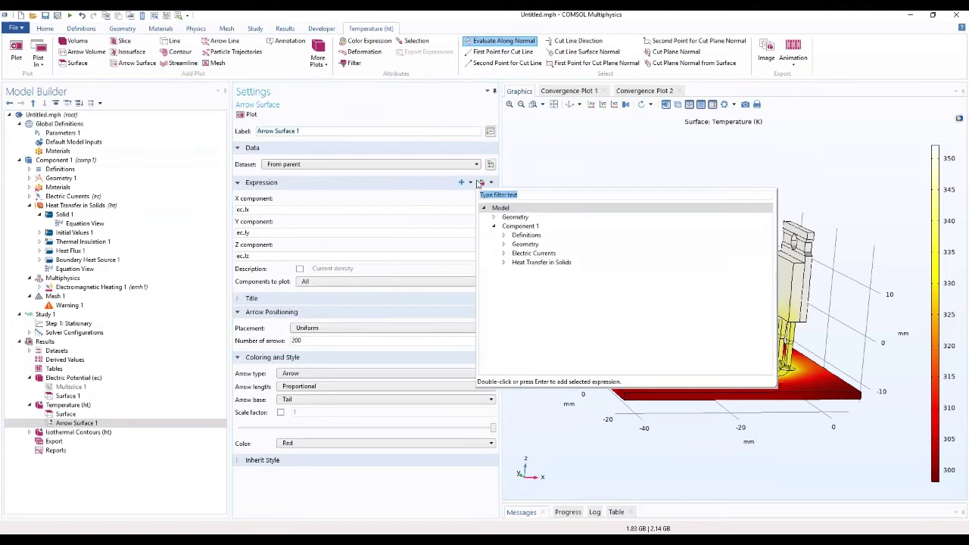
pyautogui.click(503, 253)
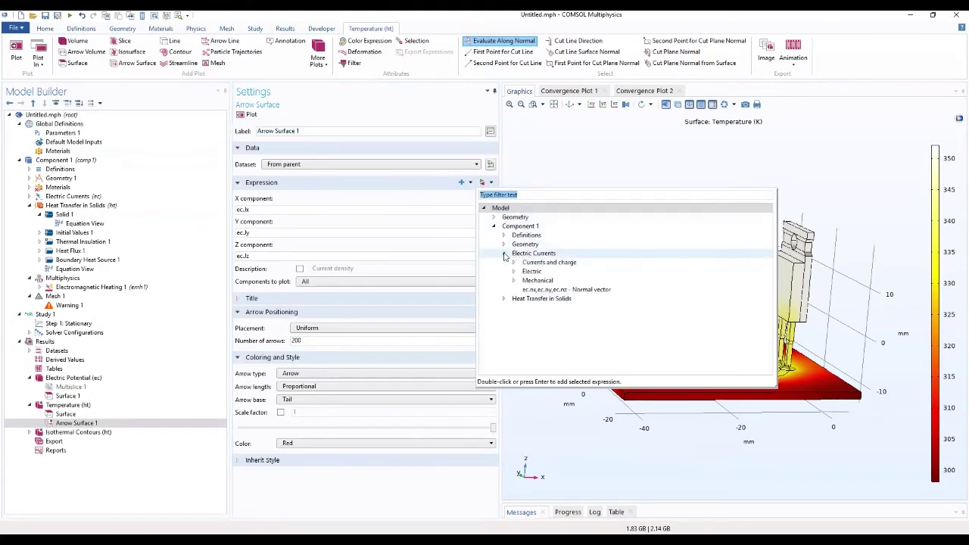
pyautogui.click(503, 299)
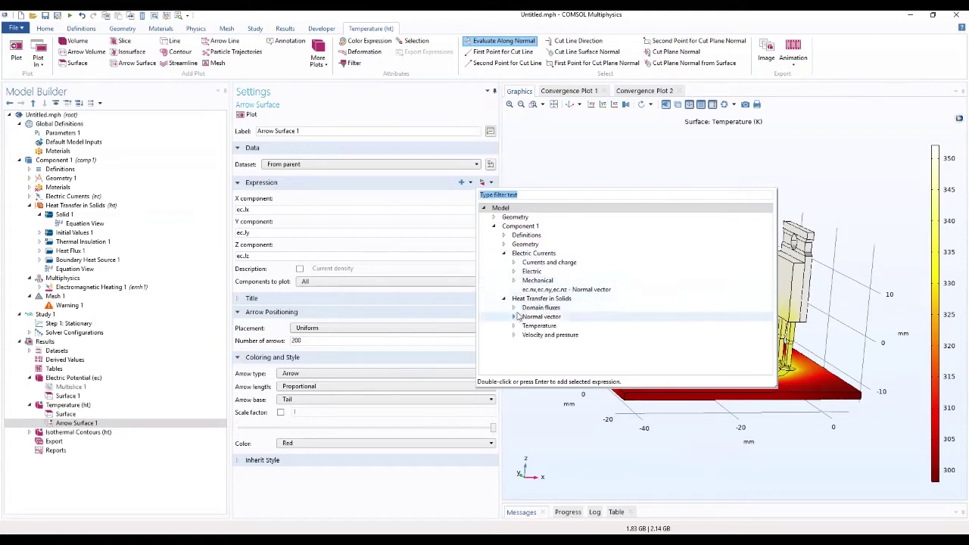
pyautogui.click(513, 308)
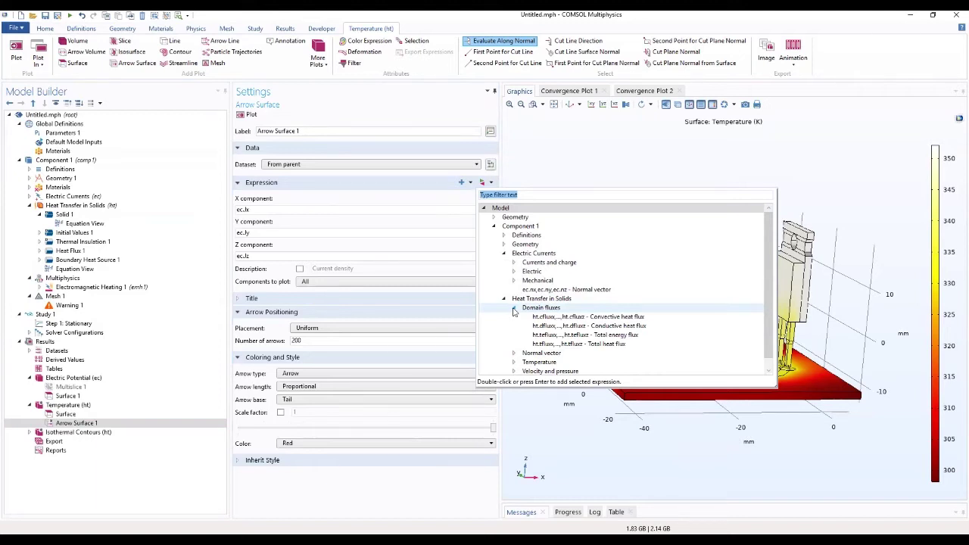
pyautogui.doubleClick(567, 336)
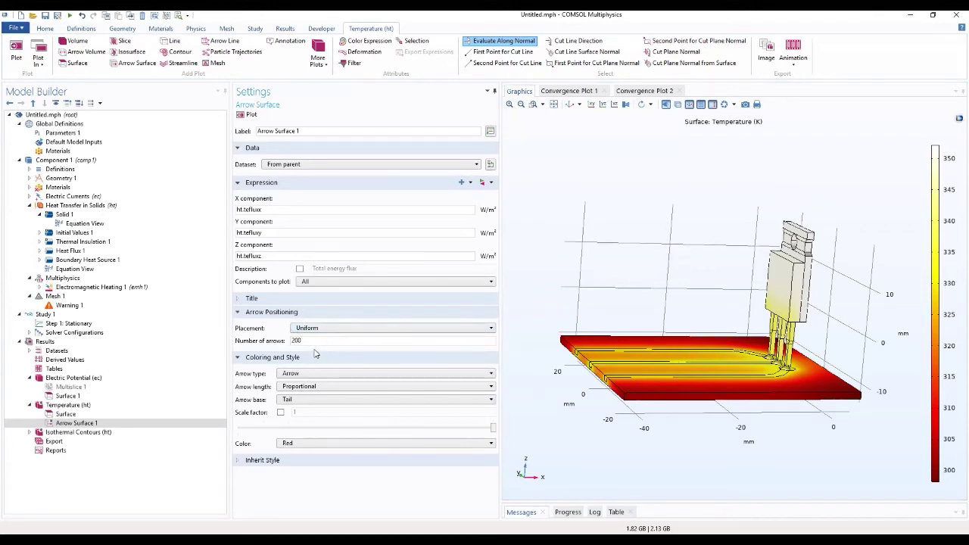
# Redraw the energy flux arrow plot with 5e3 arrows, then view the board from nearly top-down.
pyautogui.moveTo(304, 341); pyautogui.dragTo(289, 342)
pyautogui.write('5e3')
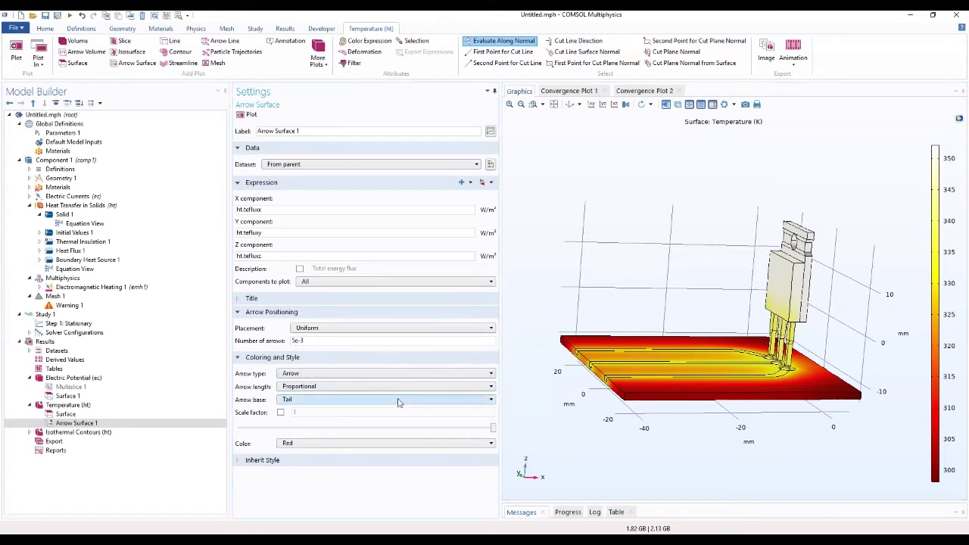
pyautogui.click(244, 115)
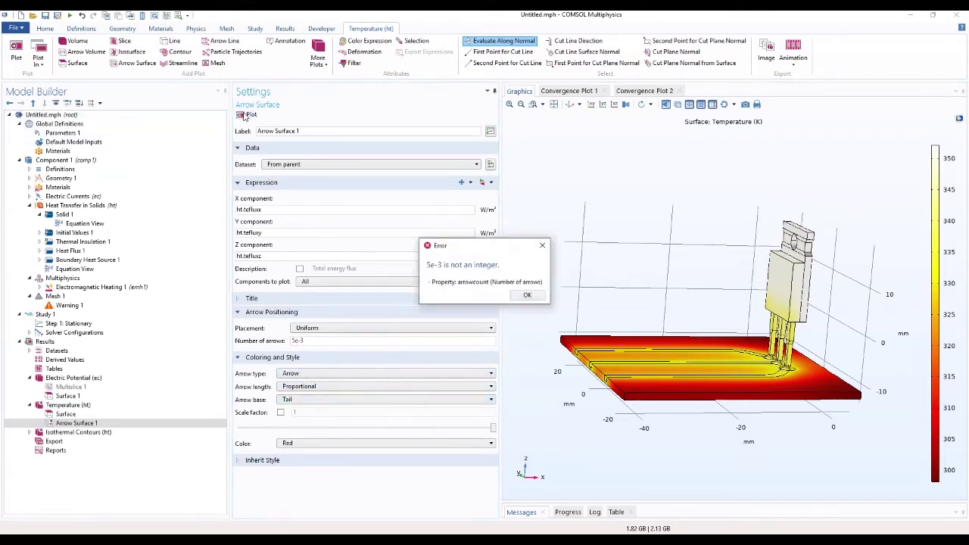
pyautogui.click(527, 296)
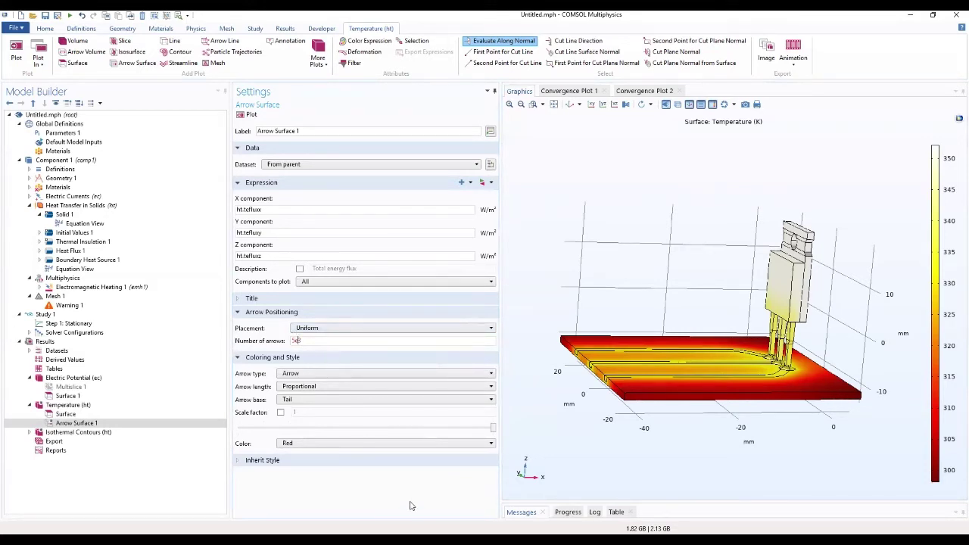
pyautogui.click(249, 115)
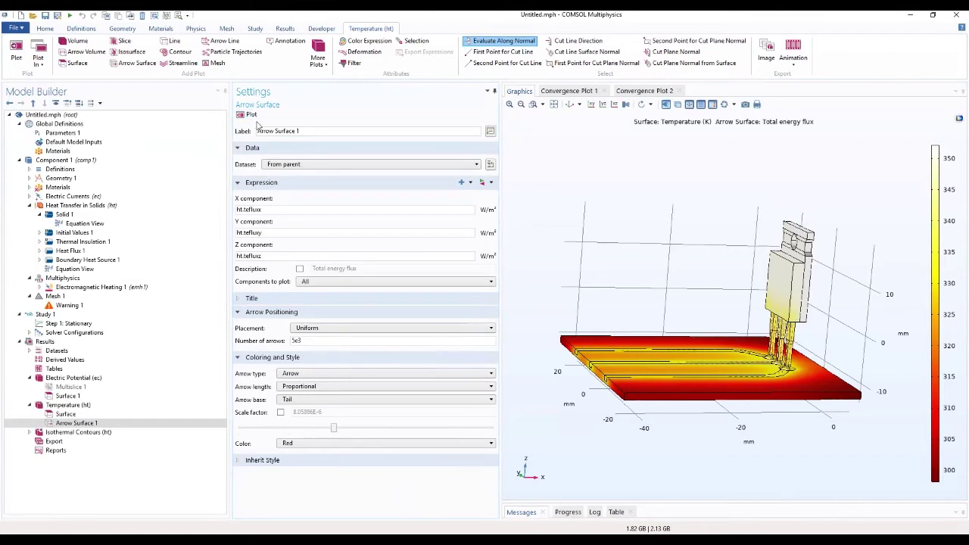
pyautogui.moveTo(594, 256); pyautogui.dragTo(666, 384)
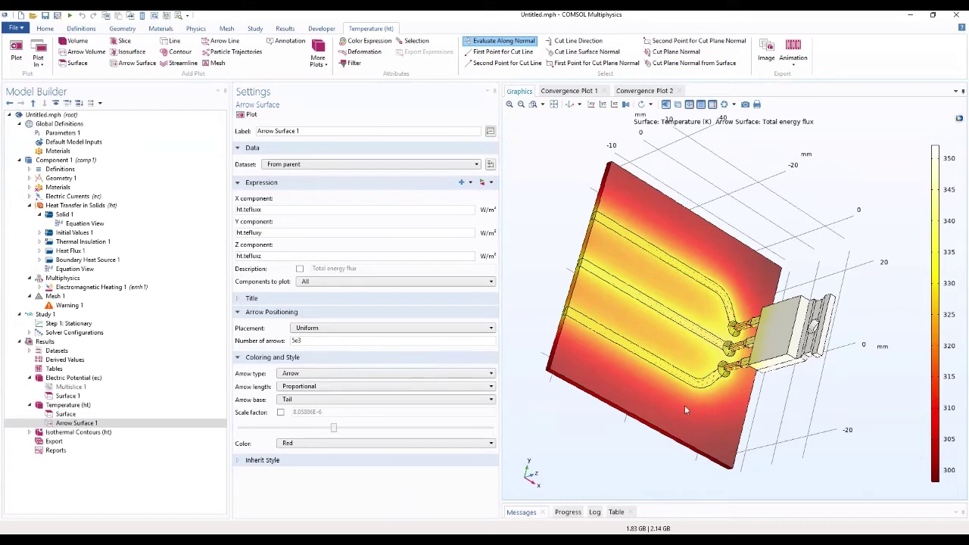
# Create a 1D plot group labelled 'Temperature along copper routes' with the legend in the lower right.
pyautogui.rightClick(55, 343)
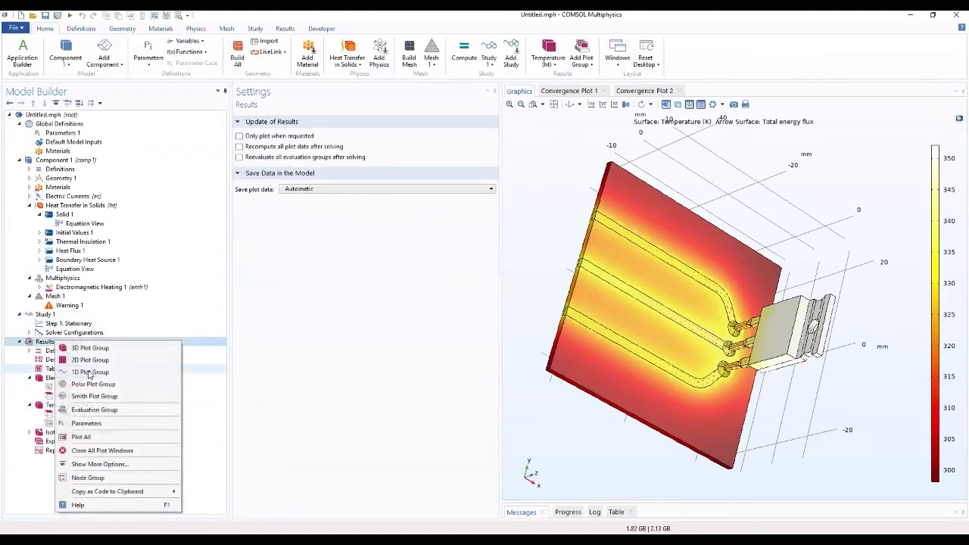
pyautogui.click(89, 372)
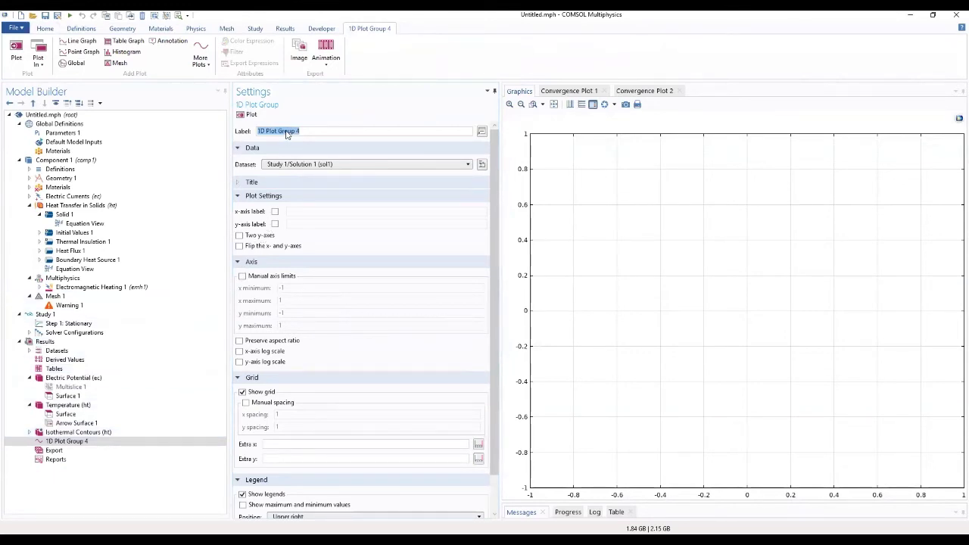
pyautogui.write('Temperature along copper routes')
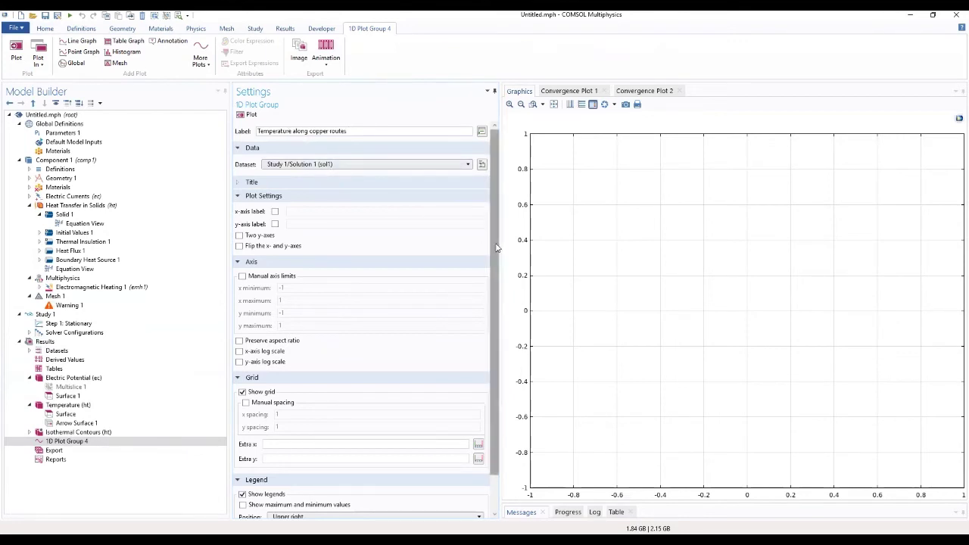
pyautogui.moveTo(497, 248); pyautogui.dragTo(520, 355)
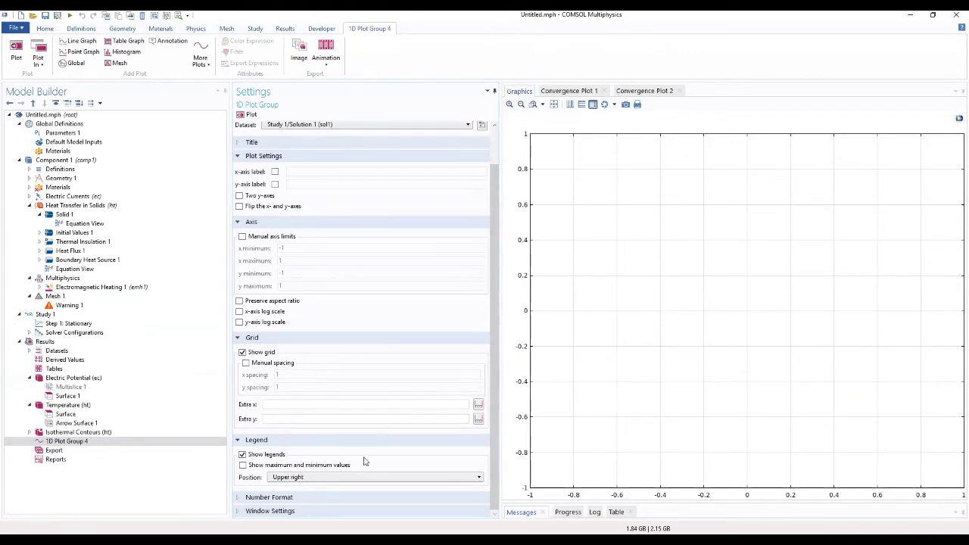
pyautogui.click(329, 478)
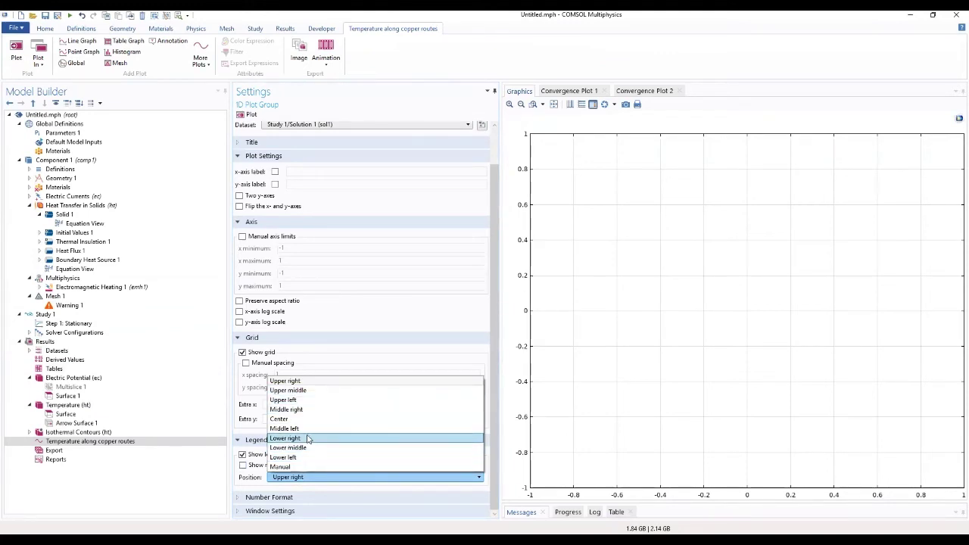
pyautogui.click(308, 439)
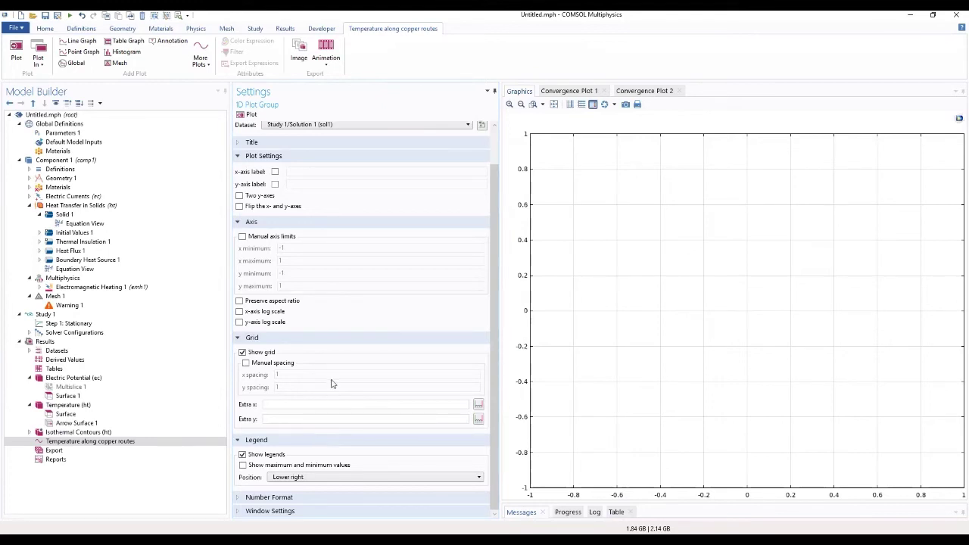
pyautogui.click(116, 443)
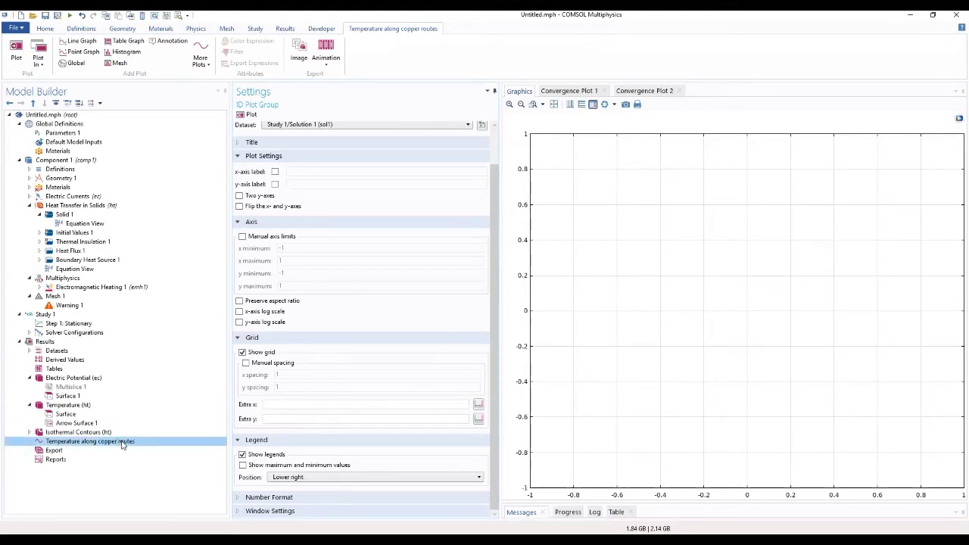
# Add a line graph plotting temperature T along edges 28, 41, 50, 59 and 65.
pyautogui.rightClick(125, 446)
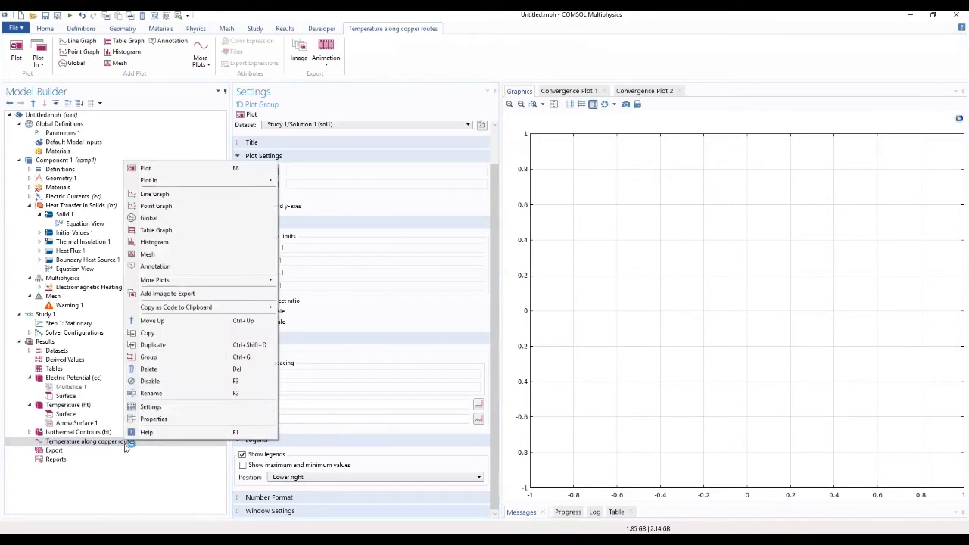
pyautogui.click(153, 195)
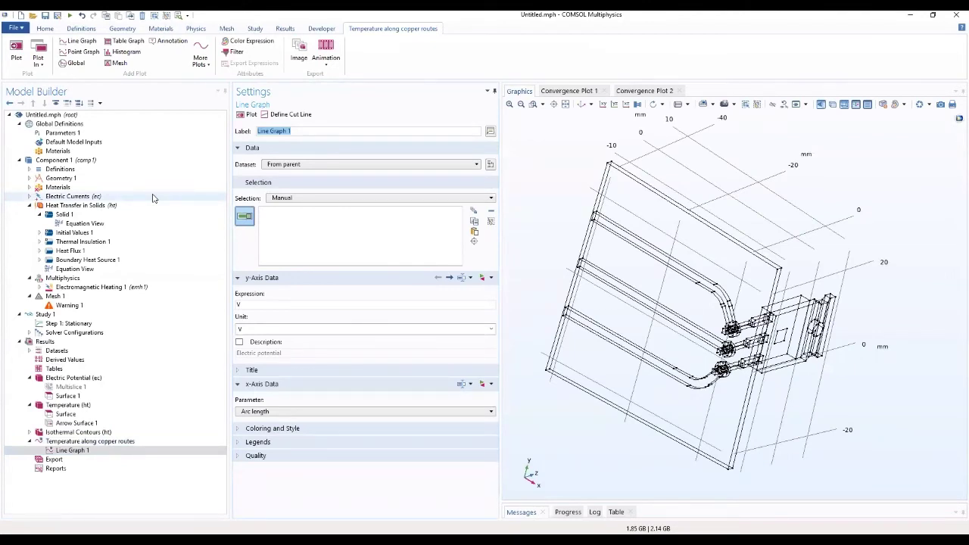
pyautogui.click(477, 233)
pyautogui.write('28')
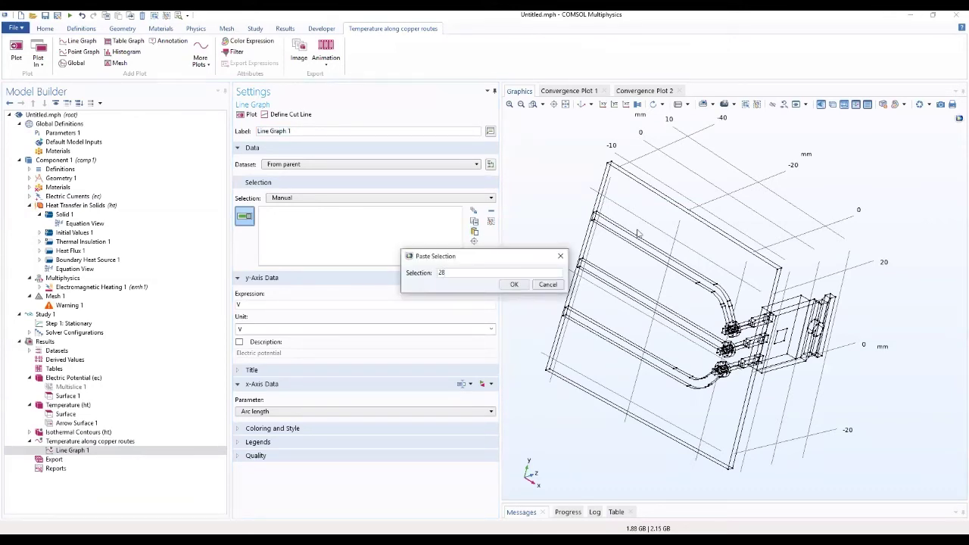
pyautogui.write(' 41 50 59 65')
pyautogui.press('Return')
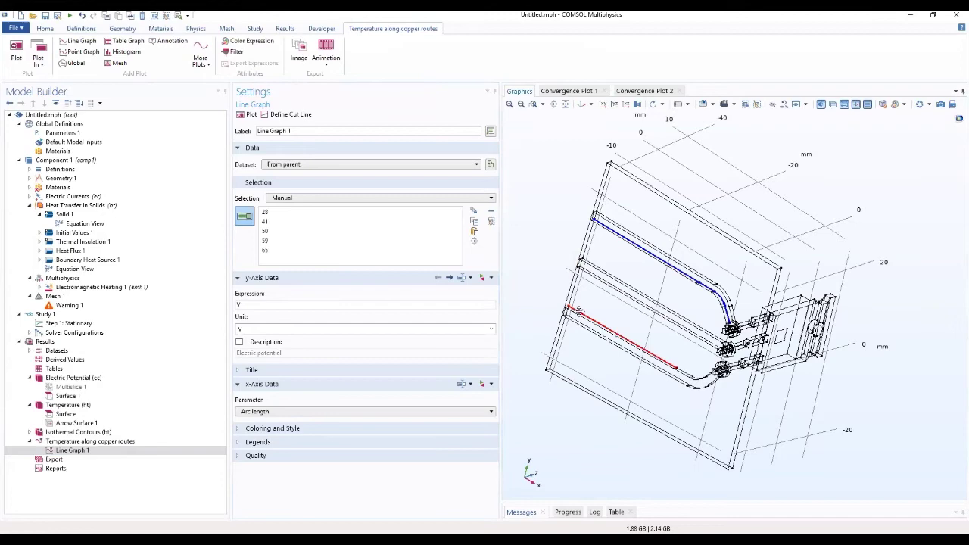
pyautogui.moveTo(590, 257); pyautogui.dragTo(761, 386)
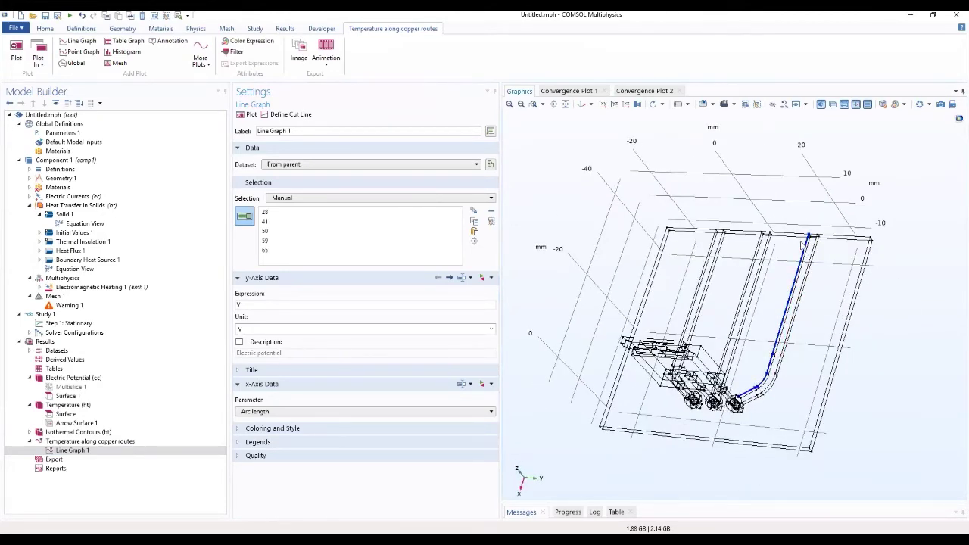
pyautogui.doubleClick(247, 304)
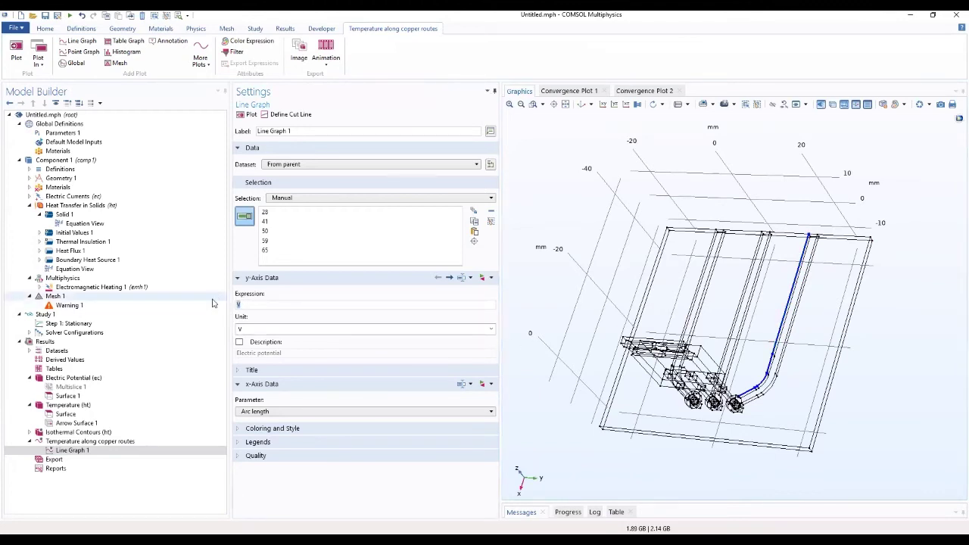
pyautogui.write('T')
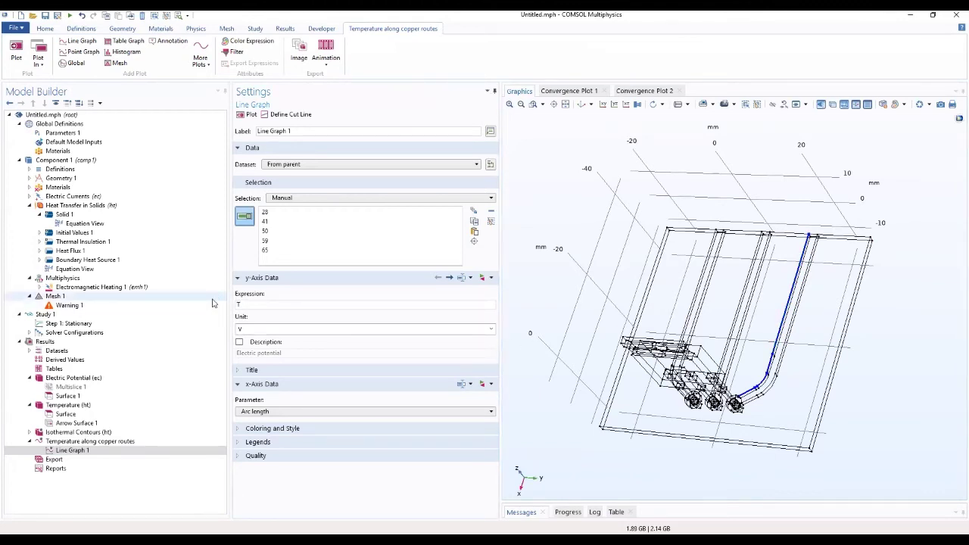
pyautogui.click(302, 324)
# Switch the line graph's legends to manual and enter 'Base' as the legend entry.
pyautogui.click(274, 437)
pyautogui.click(274, 429)
pyautogui.click(274, 443)
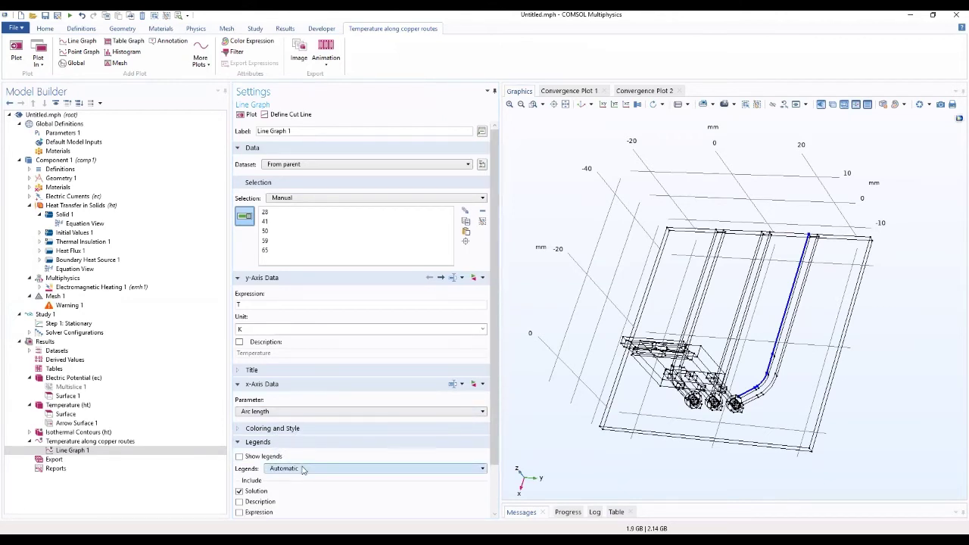
pyautogui.click(303, 468)
pyautogui.click(294, 489)
pyautogui.click(273, 495)
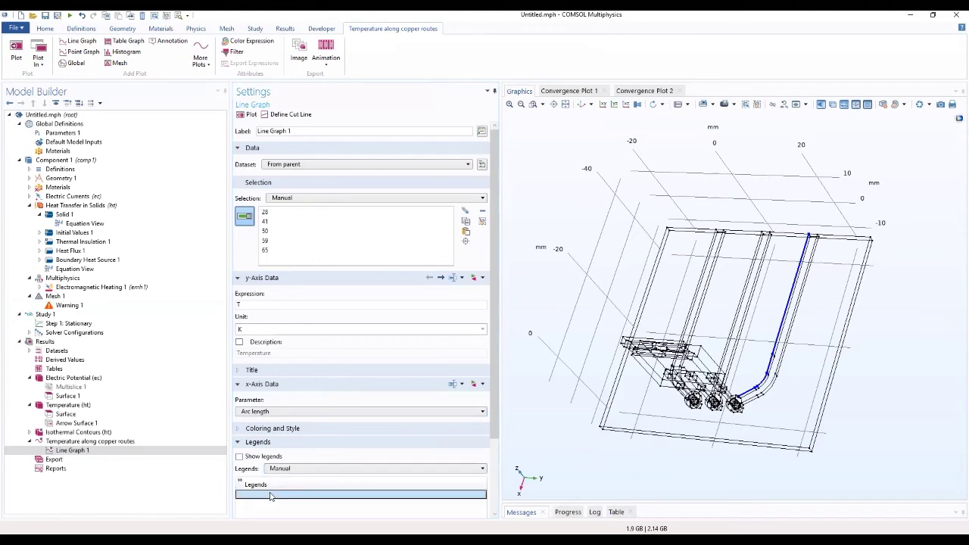
pyautogui.click(275, 494)
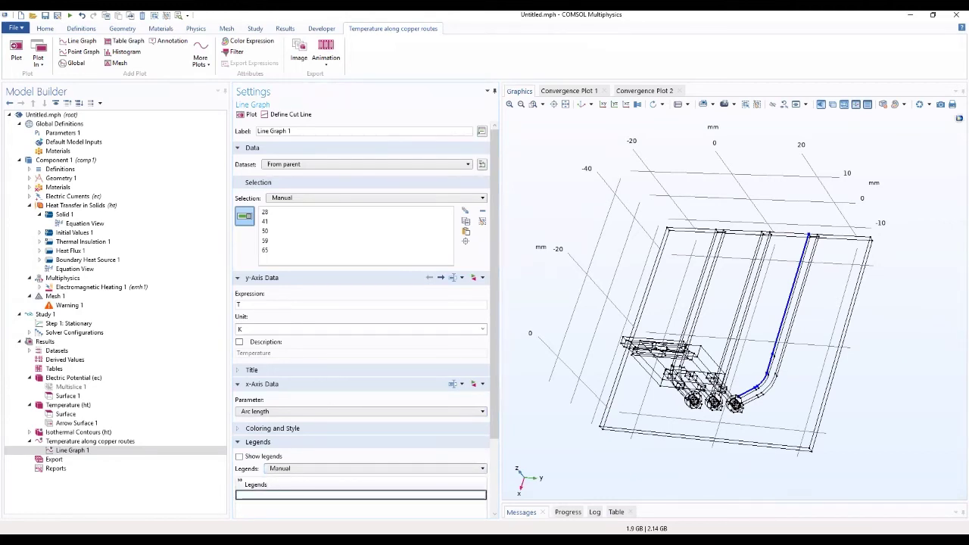
pyautogui.write('BASe')
pyautogui.press('BackSpace')
pyautogui.press('BackSpace')
pyautogui.press('BackSpace')
pyautogui.press('BackSpace')
pyautogui.write('Base')
# Draw the Base temperature line graph with its legend shown, then select the results Tables node.
pyautogui.click(246, 119)
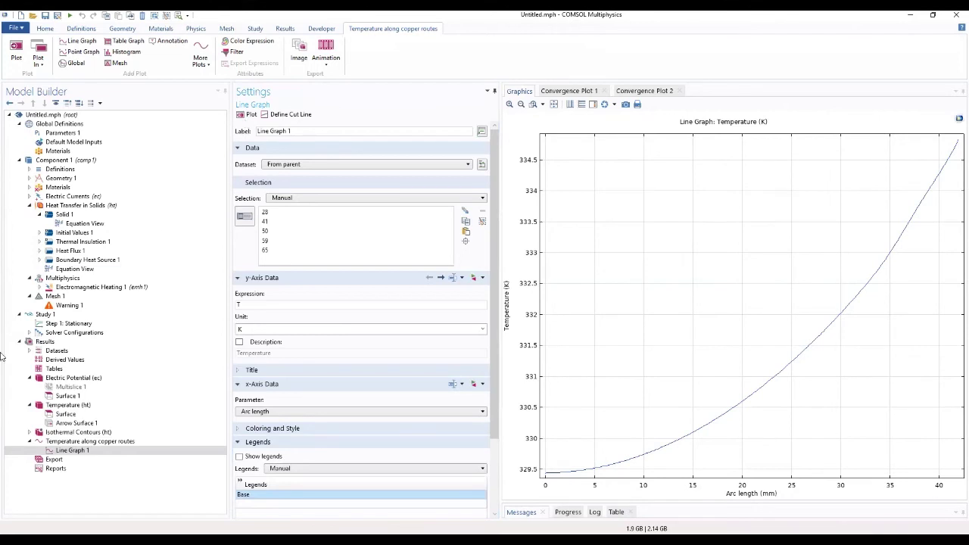
pyautogui.click(239, 457)
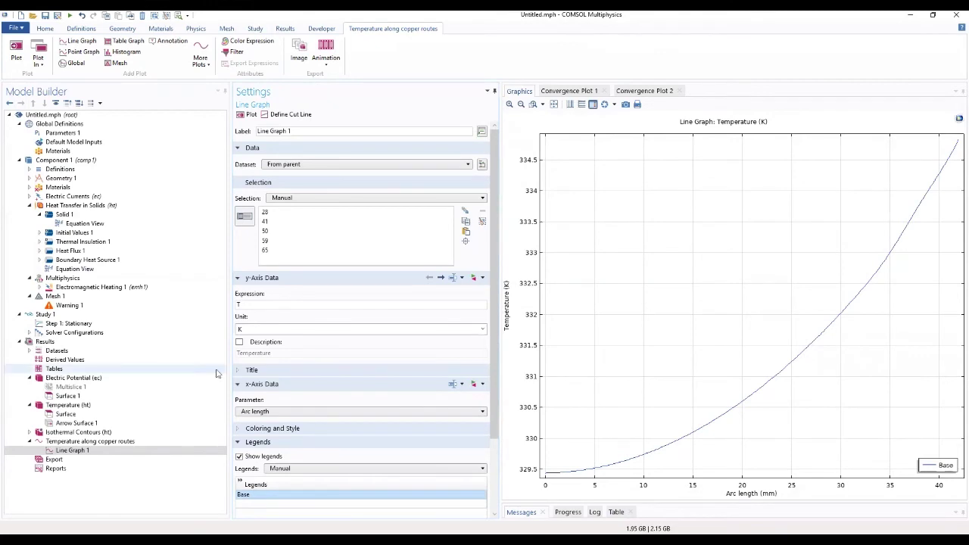
pyautogui.click(94, 370)
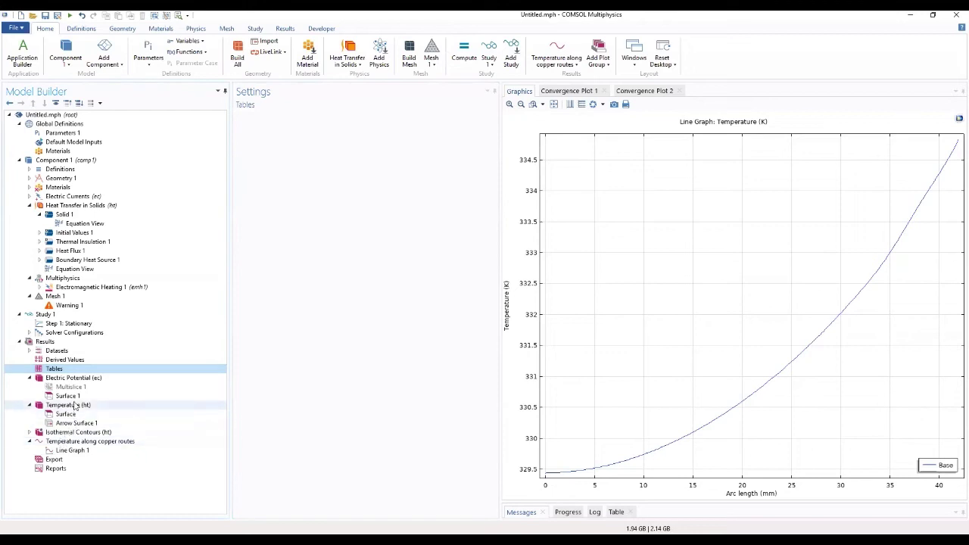
# Duplicate Line Graph 1 and replace its selection with edges 14, 38, 47, 56 and 62.
pyautogui.rightClick(71, 450)
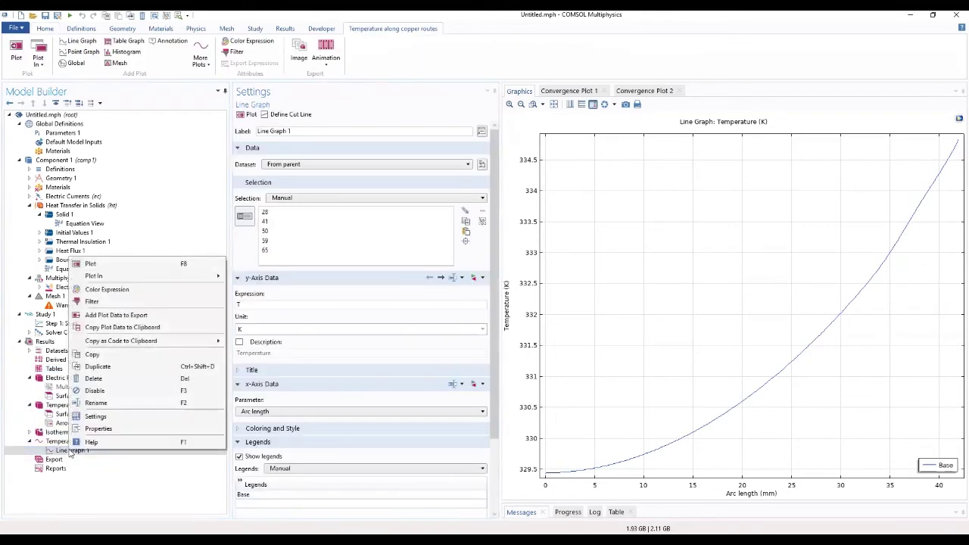
pyautogui.click(106, 368)
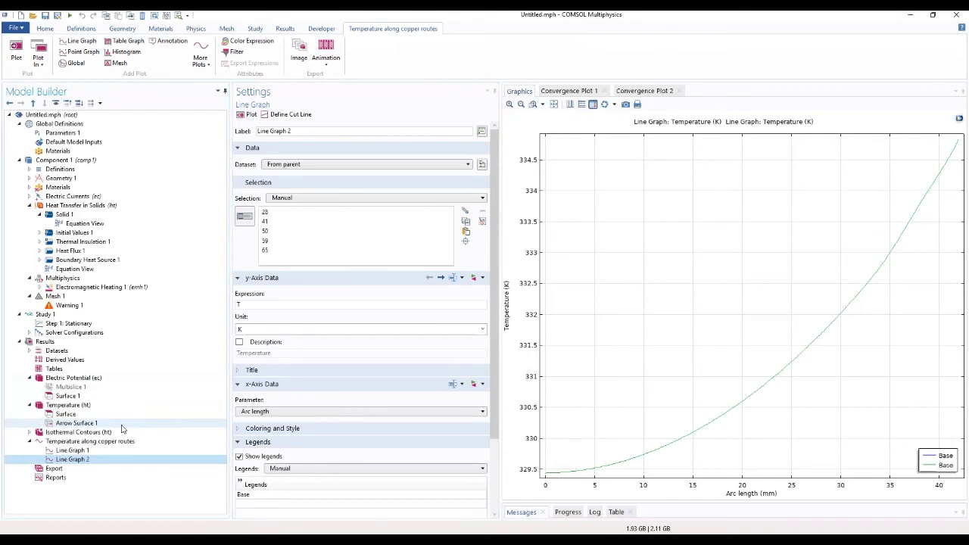
pyautogui.click(482, 221)
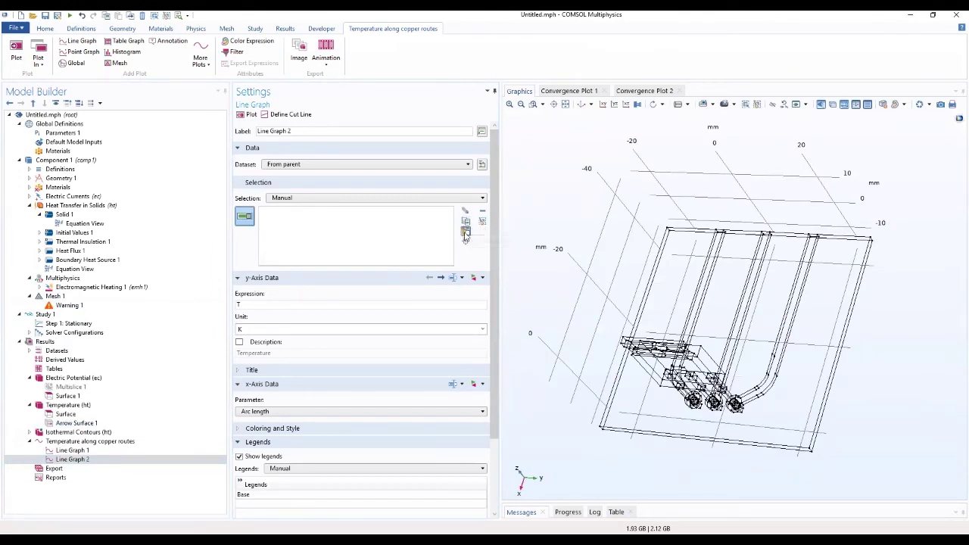
pyautogui.click(466, 233)
pyautogui.write('14')
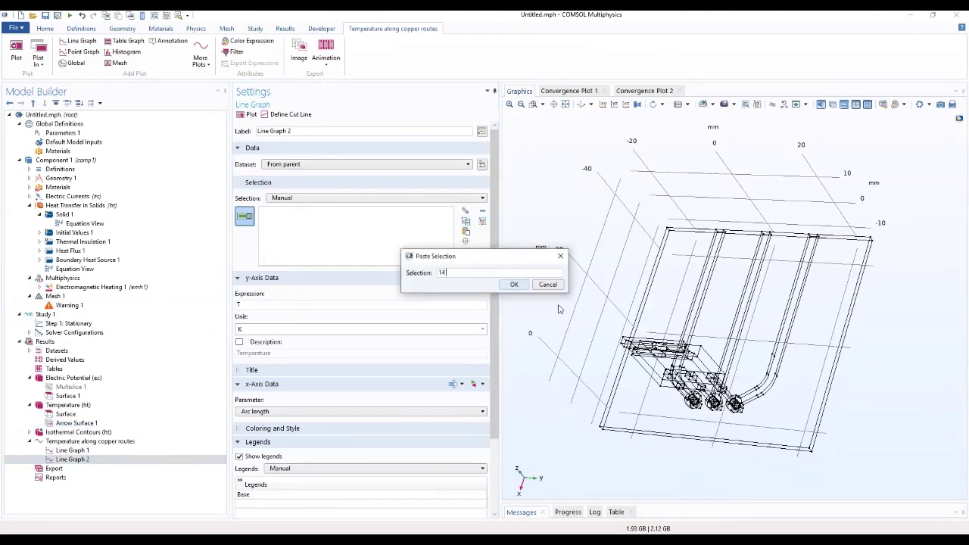
pyautogui.write(' 38 47 56 62')
pyautogui.press('Return')
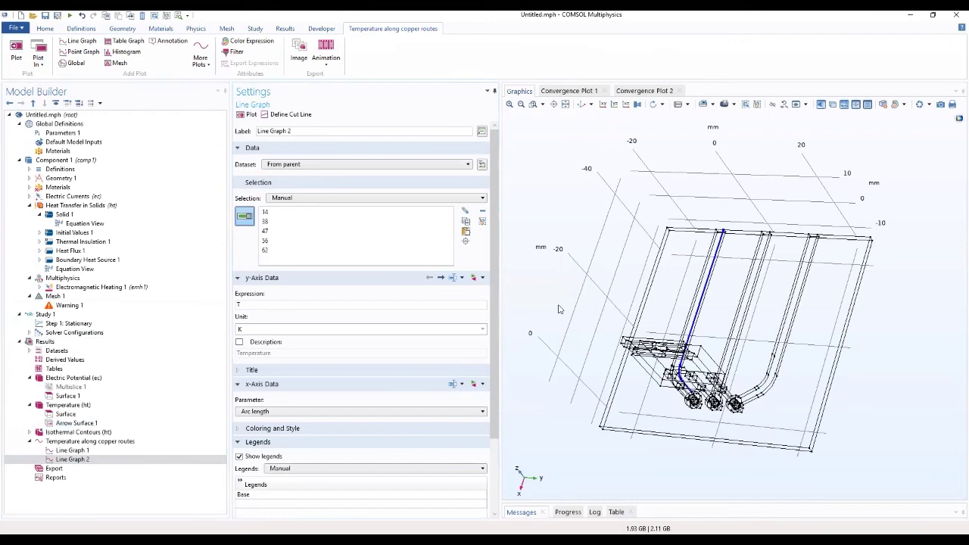
pyautogui.moveTo(713, 412); pyautogui.dragTo(647, 348)
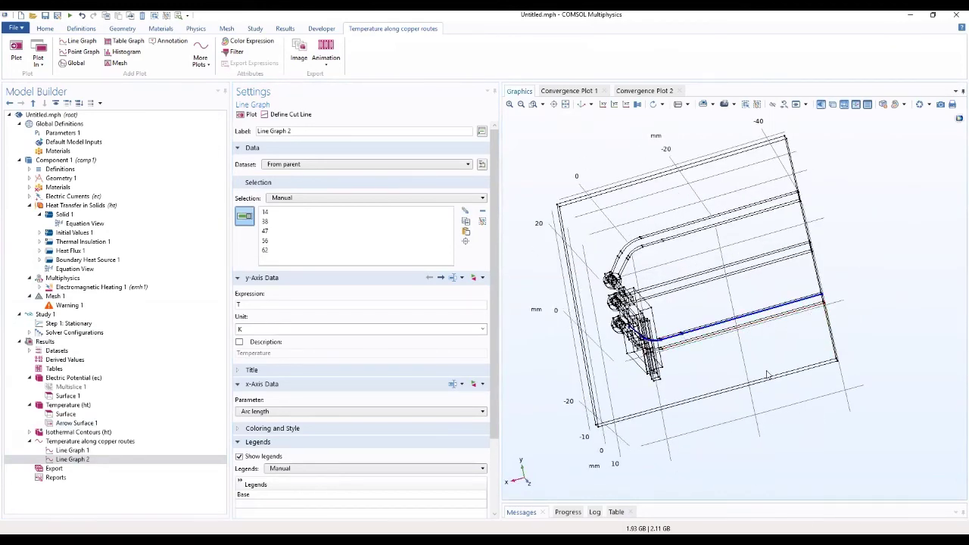
pyautogui.moveTo(777, 378); pyautogui.dragTo(676, 332)
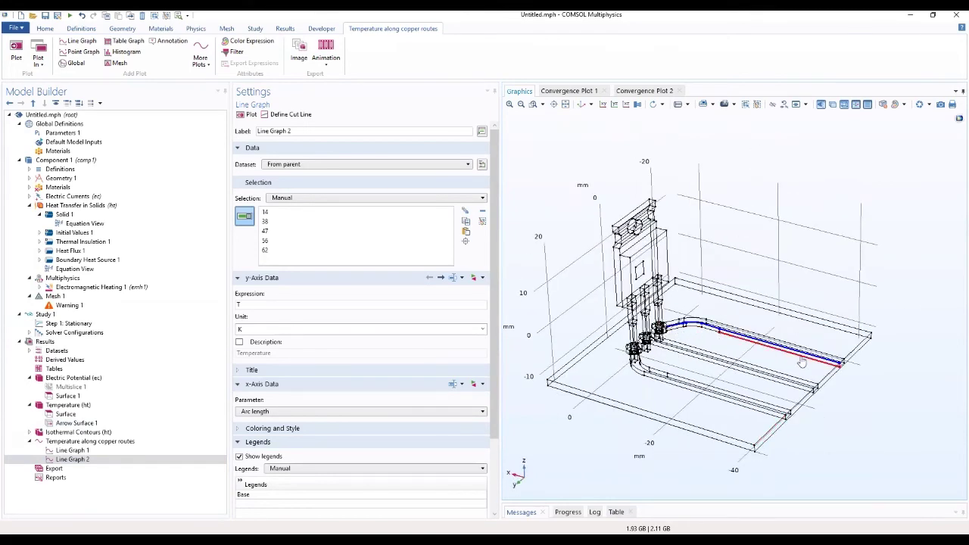
# Set the new graph's legend entry to 'Collector' and plot it.
pyautogui.doubleClick(255, 498)
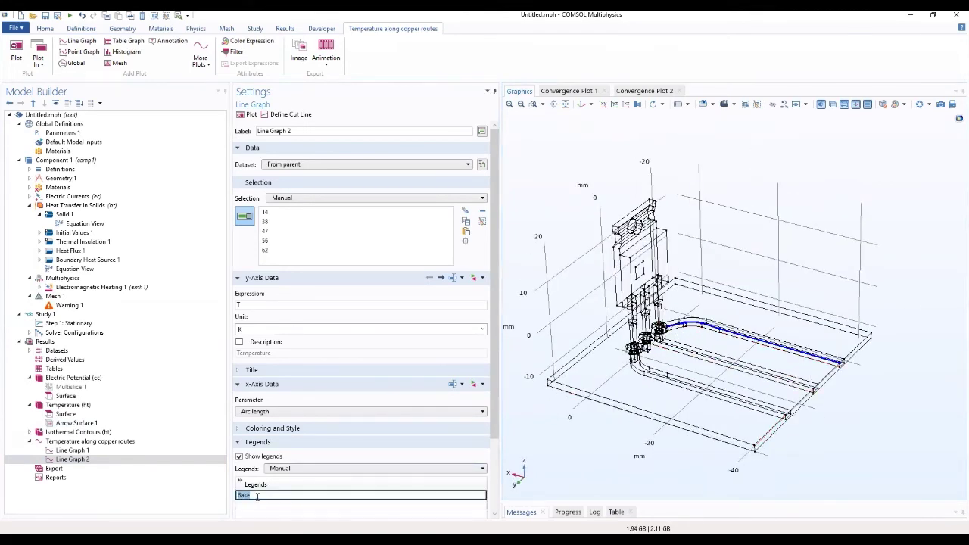
pyautogui.write('Collector')
pyautogui.click(248, 115)
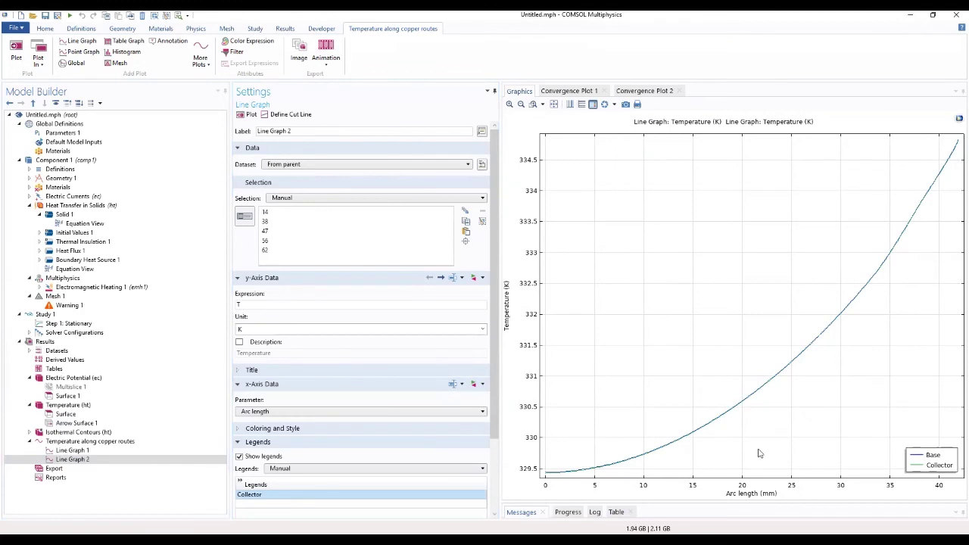
# In Line Graph 1, briefly set the title to None, expand Coloring and Style, then restore Automatic title.
pyautogui.click(68, 451)
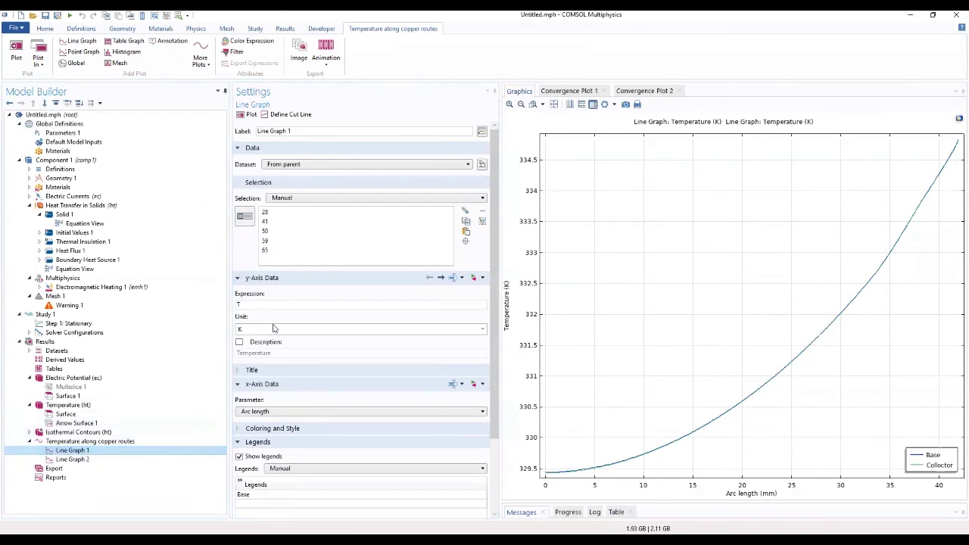
pyautogui.click(303, 370)
pyautogui.click(321, 385)
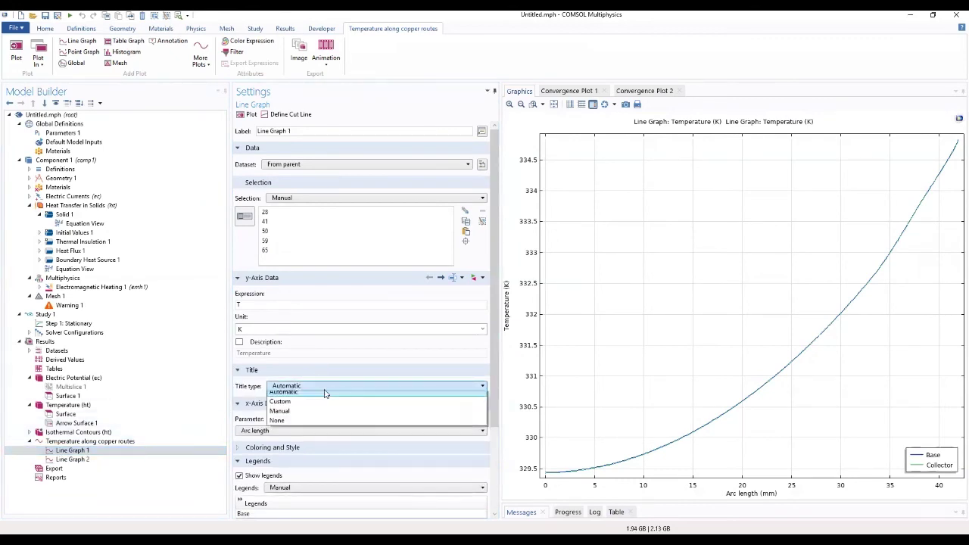
pyautogui.click(302, 425)
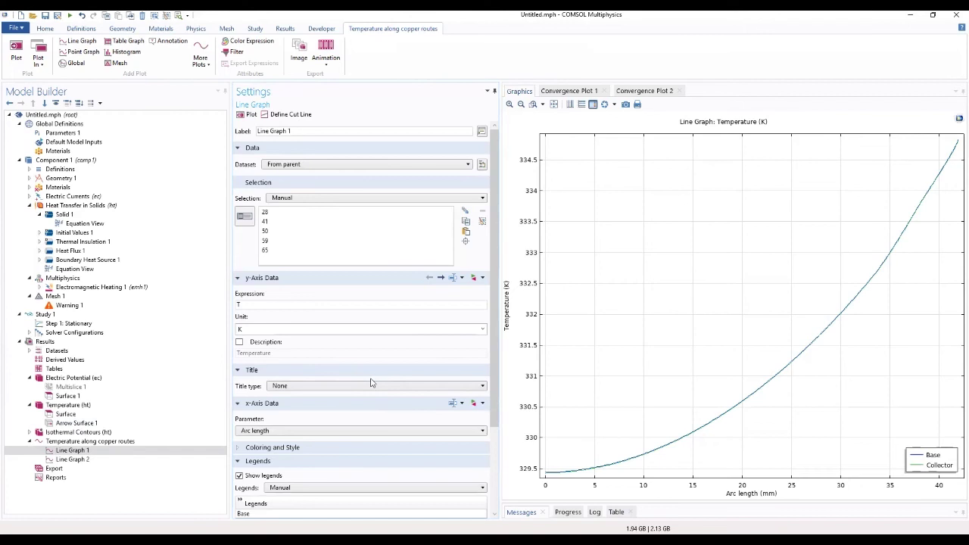
pyautogui.scroll(-3, 269, 401)
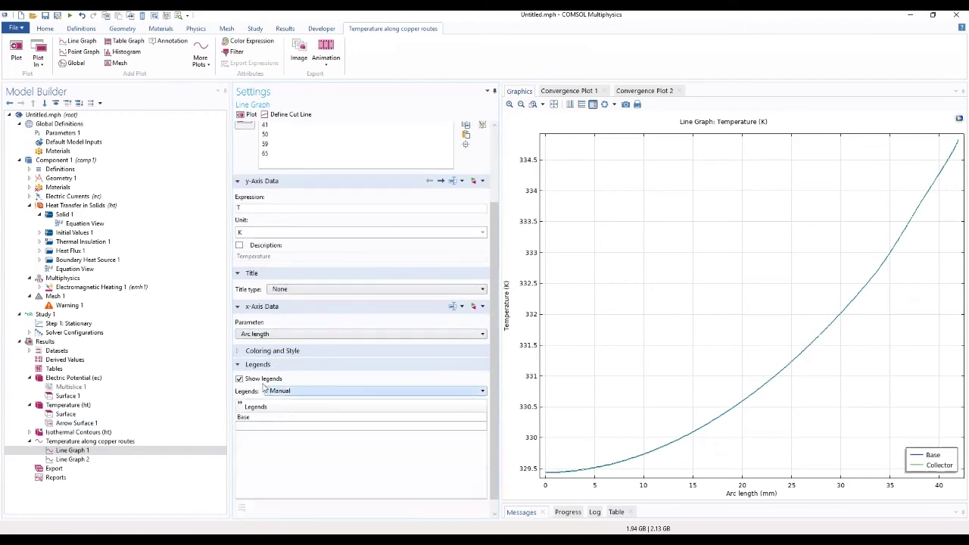
pyautogui.click(256, 352)
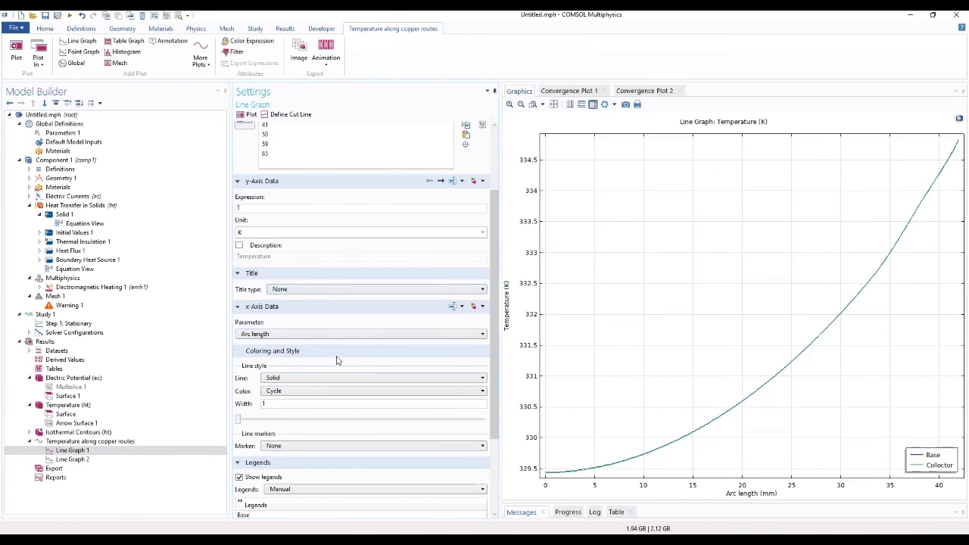
pyautogui.scroll(-2, 348, 371)
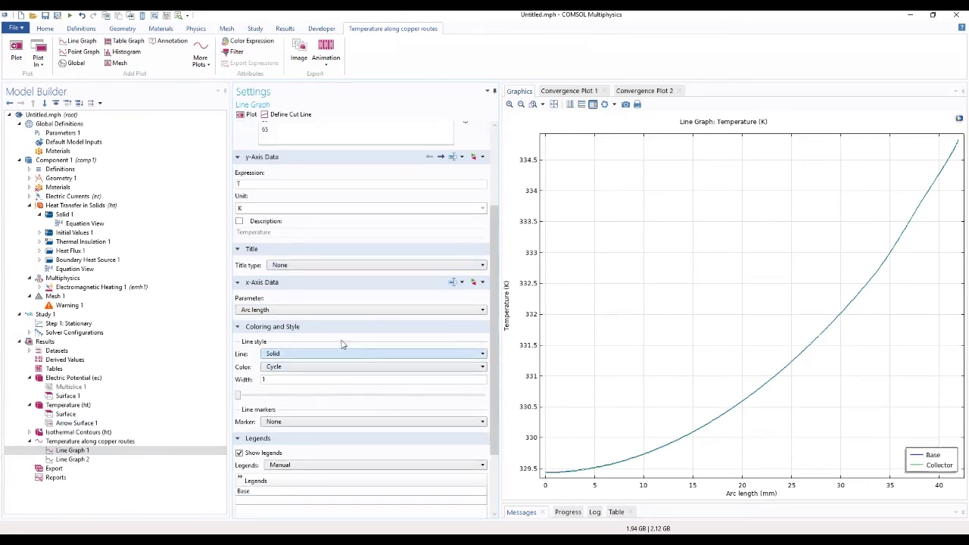
pyautogui.click(306, 266)
pyautogui.click(309, 276)
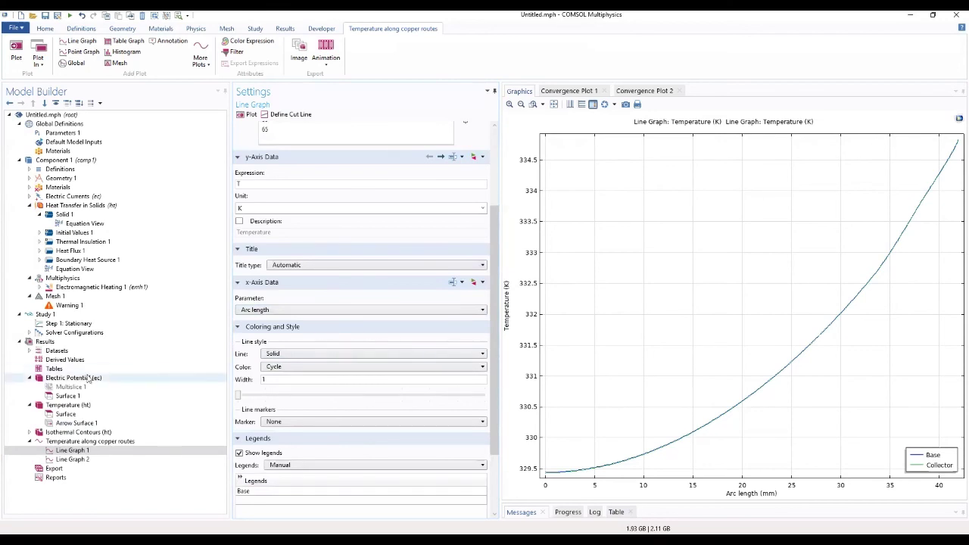
# Enable a custom x-axis label reading 'Distance from Connector [m]' on the plot group.
pyautogui.click(90, 442)
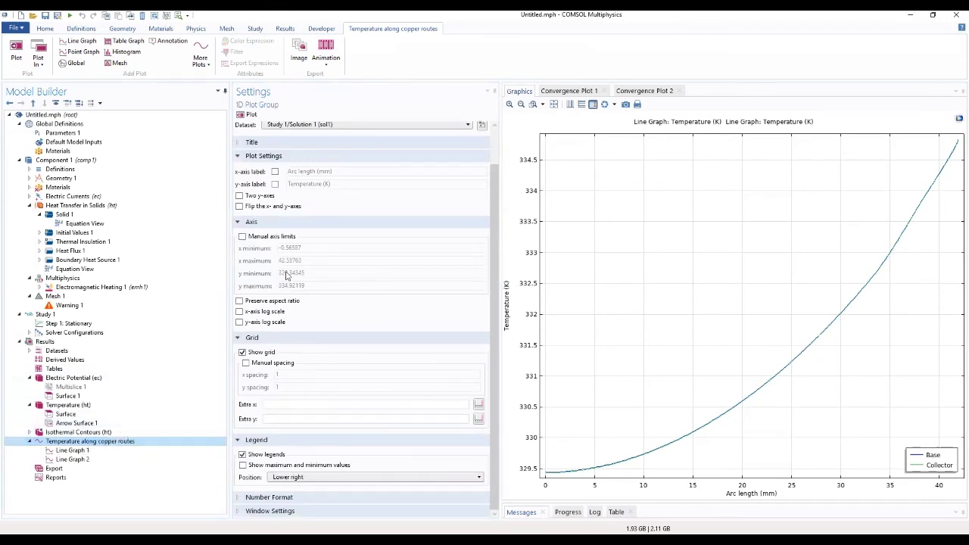
pyautogui.scroll(1, 286, 275)
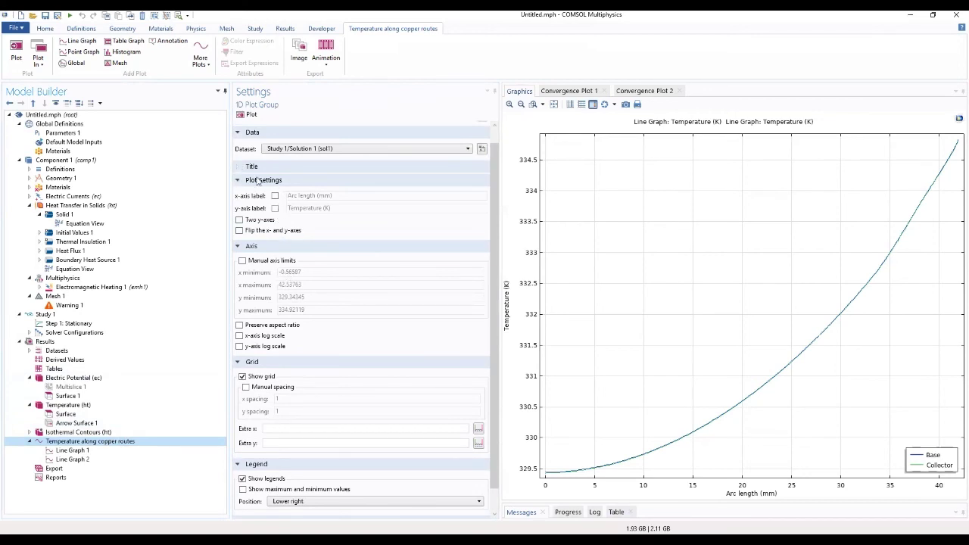
pyautogui.click(274, 196)
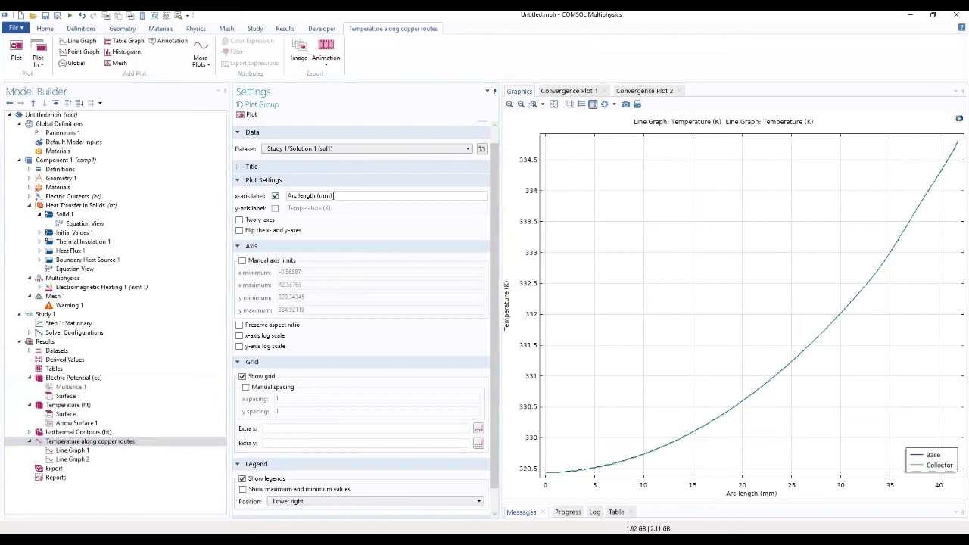
pyautogui.moveTo(336, 196); pyautogui.dragTo(246, 201)
pyautogui.write('Distance from Connector [m')
# Set the plot group's title type to None.
pyautogui.click(345, 168)
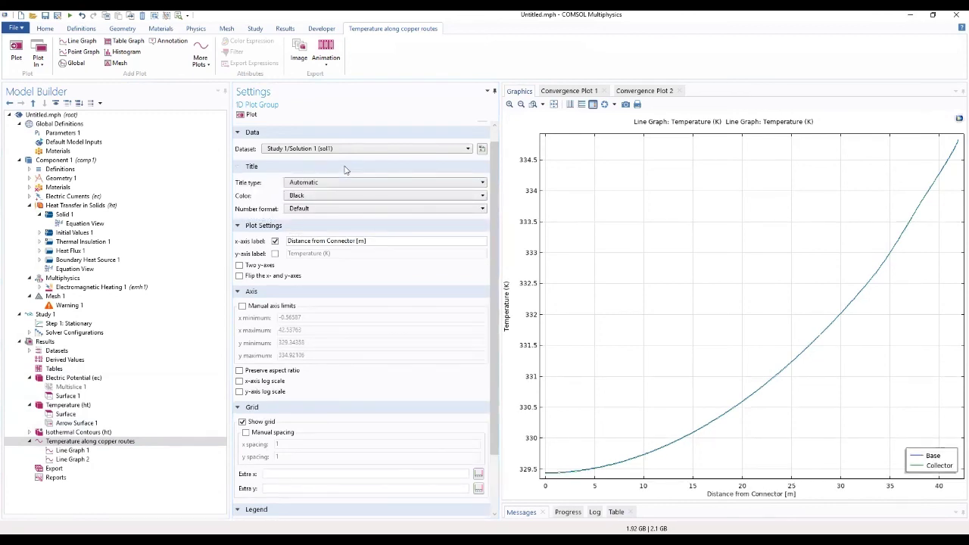
pyautogui.click(344, 183)
pyautogui.click(324, 221)
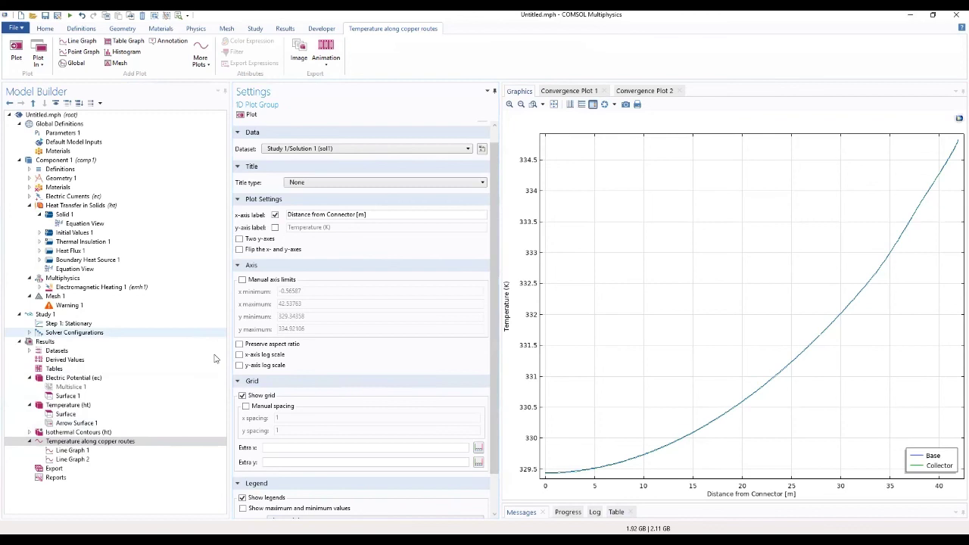
# Show the Temperature (ht) surface plot, zooming and rotating to inspect the heated leads and traces.
pyautogui.click(78, 451)
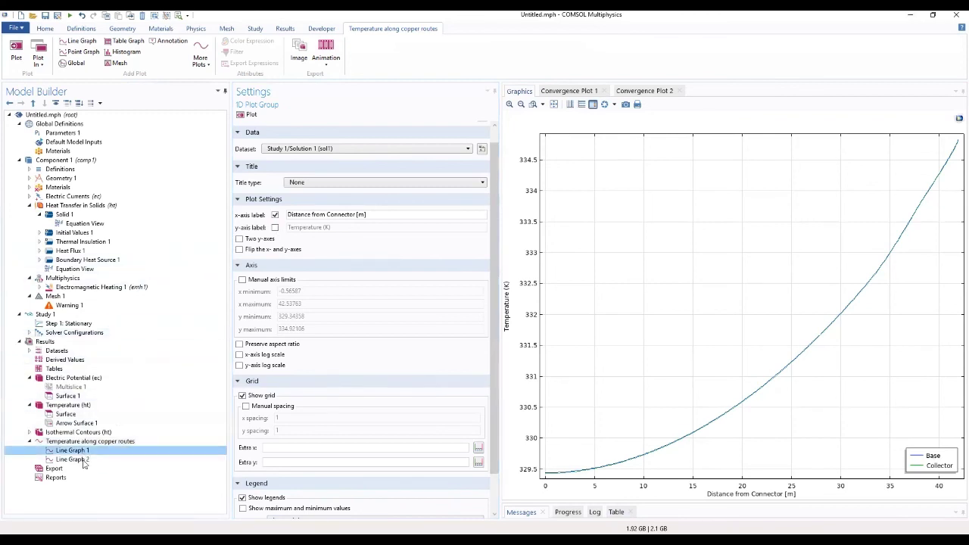
pyautogui.click(85, 441)
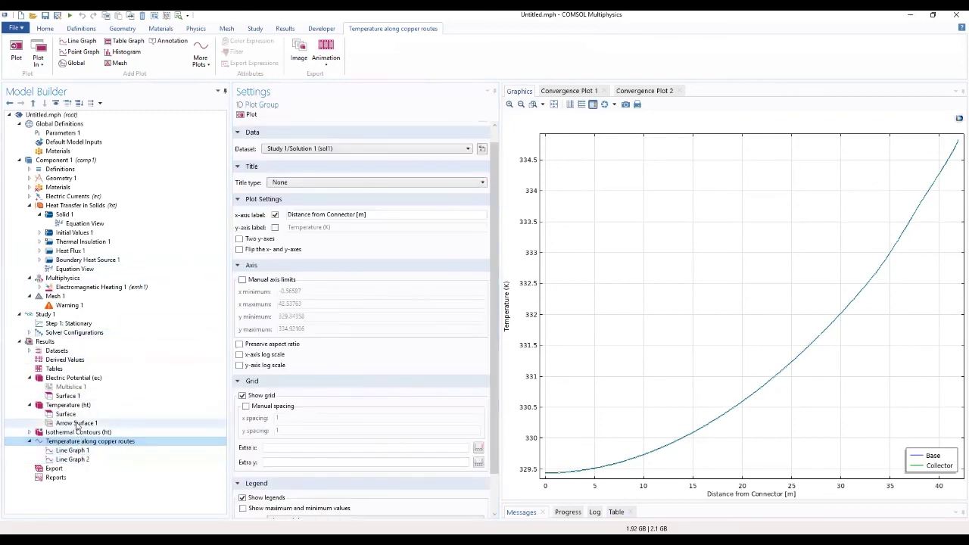
pyautogui.click(66, 413)
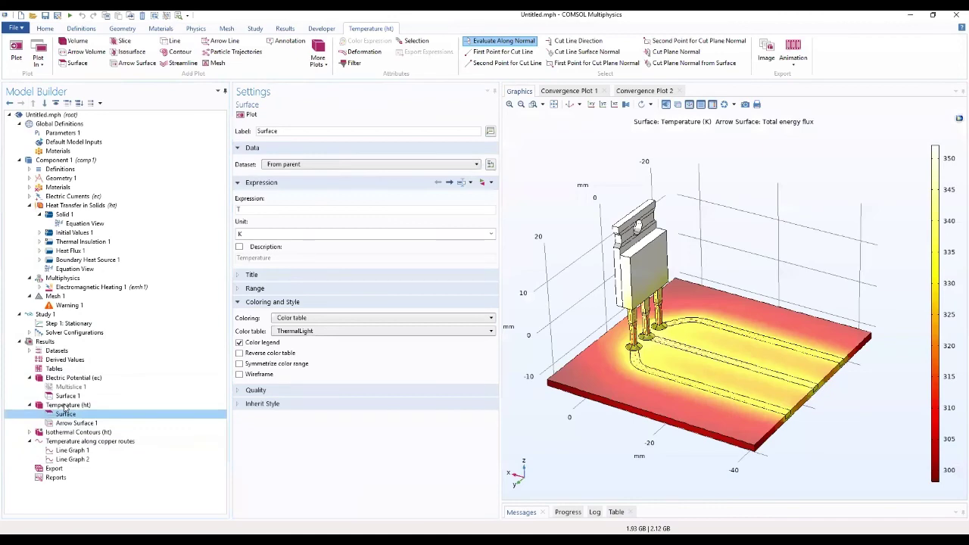
pyautogui.moveTo(548, 453); pyautogui.dragTo(676, 381)
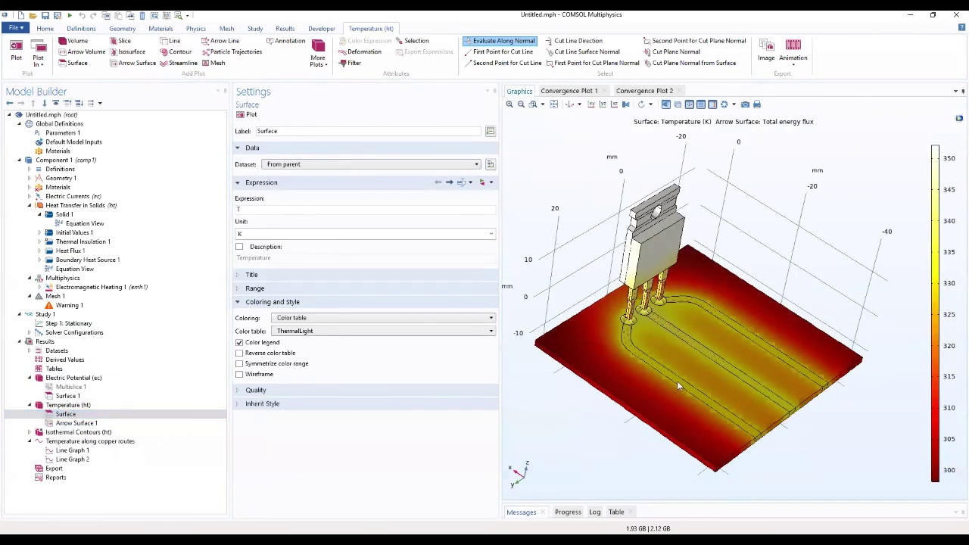
pyautogui.click(510, 106)
pyautogui.moveTo(584, 297); pyautogui.dragTo(559, 327)
pyautogui.moveTo(666, 383); pyautogui.dragTo(704, 363)
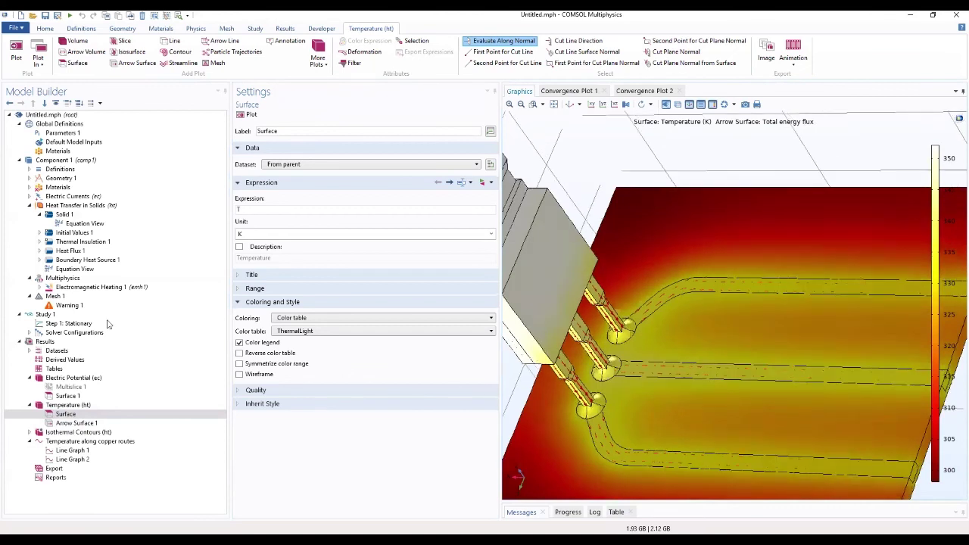